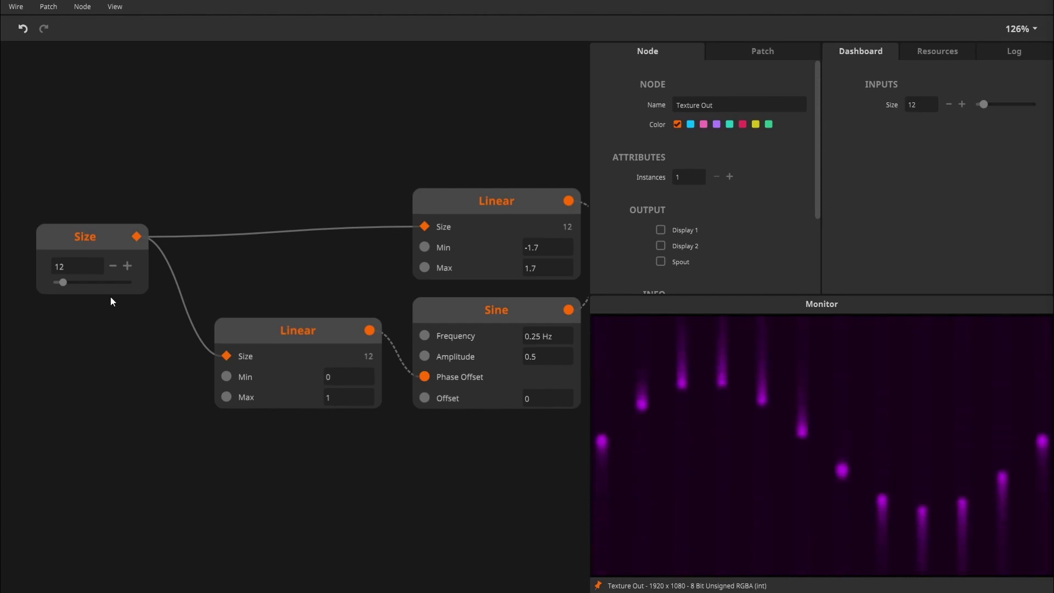
# Step: Step the Size node through 24, 32, 64 and 100, then drag it down to 84
pyautogui.click(79, 238)
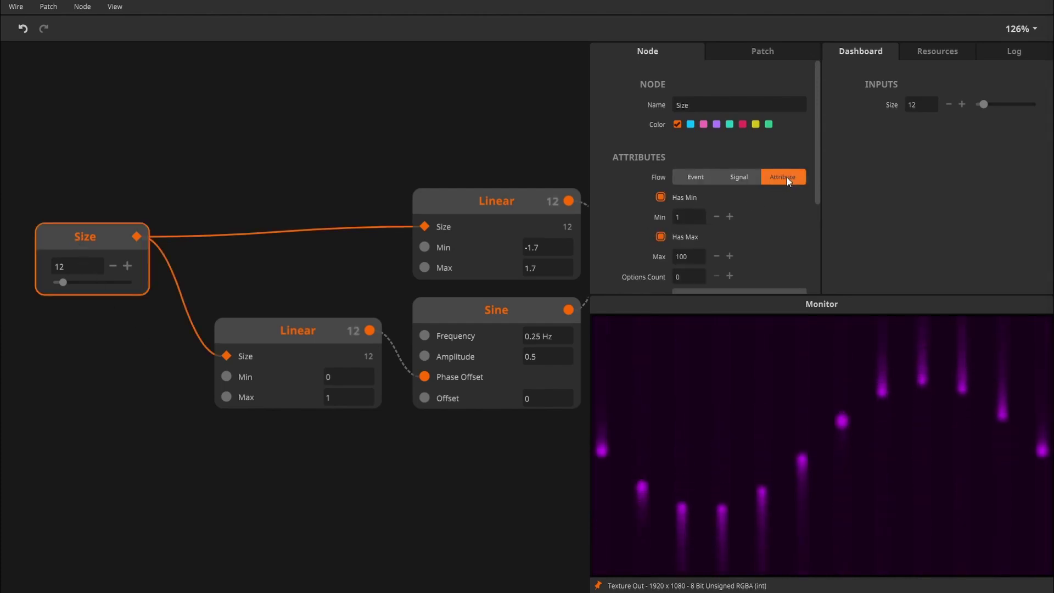
pyautogui.click(89, 269)
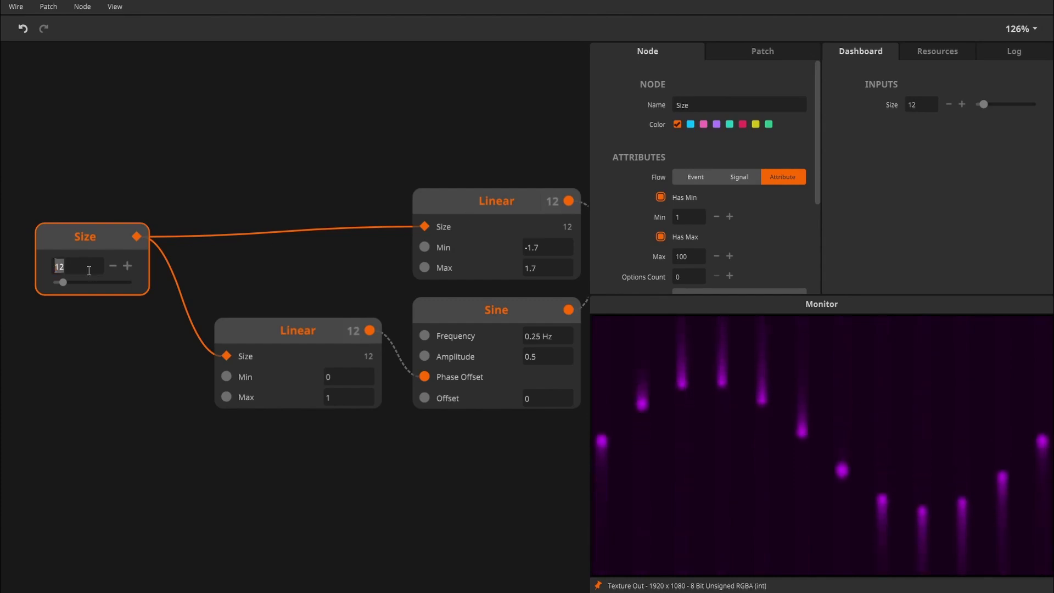
pyautogui.write('24')
pyautogui.press('Return')
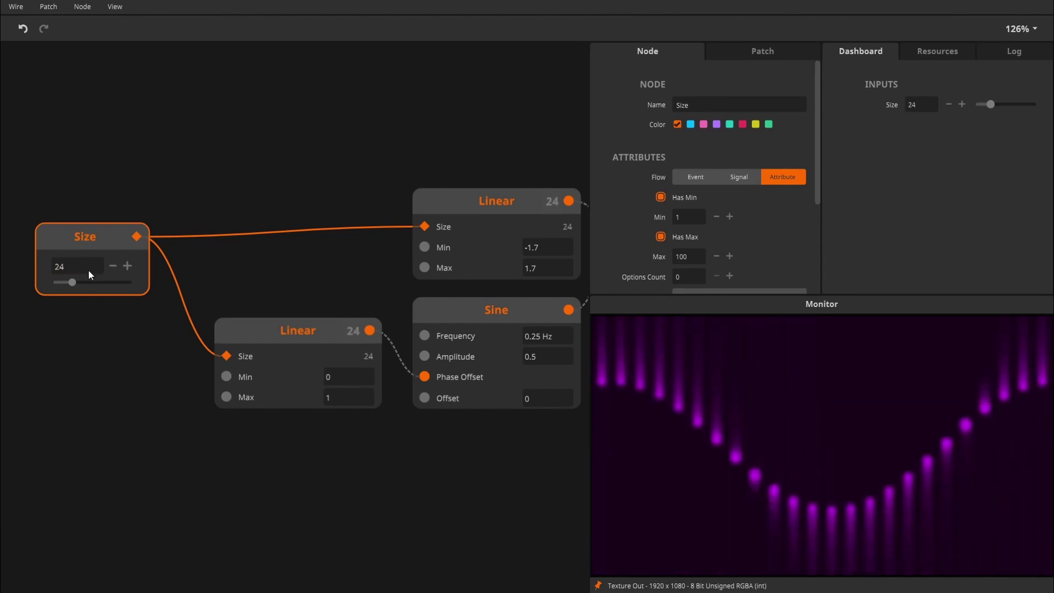
pyautogui.click(83, 267)
pyautogui.write('32')
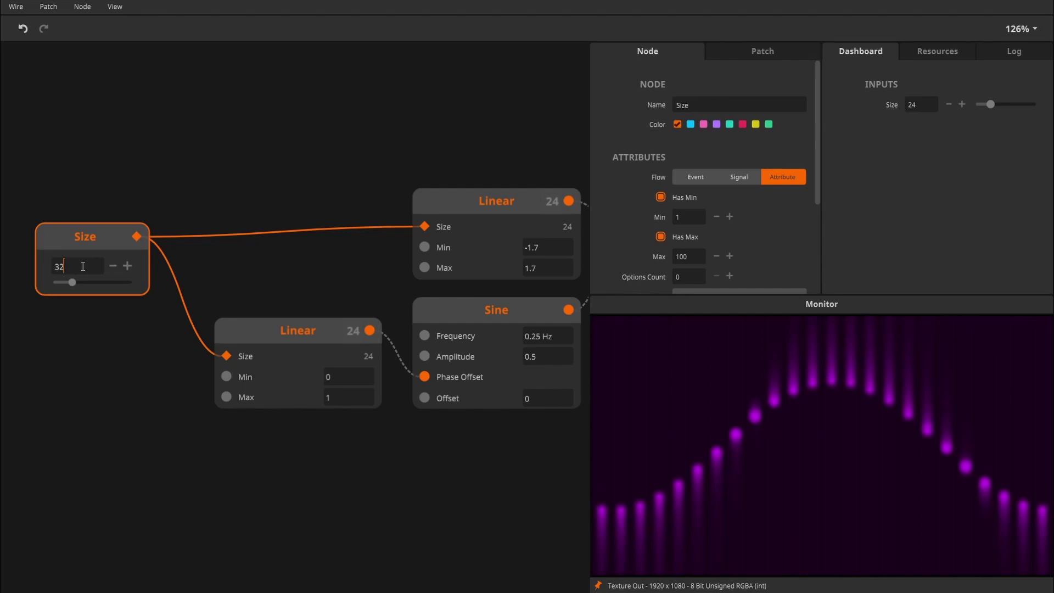
pyautogui.press('Return')
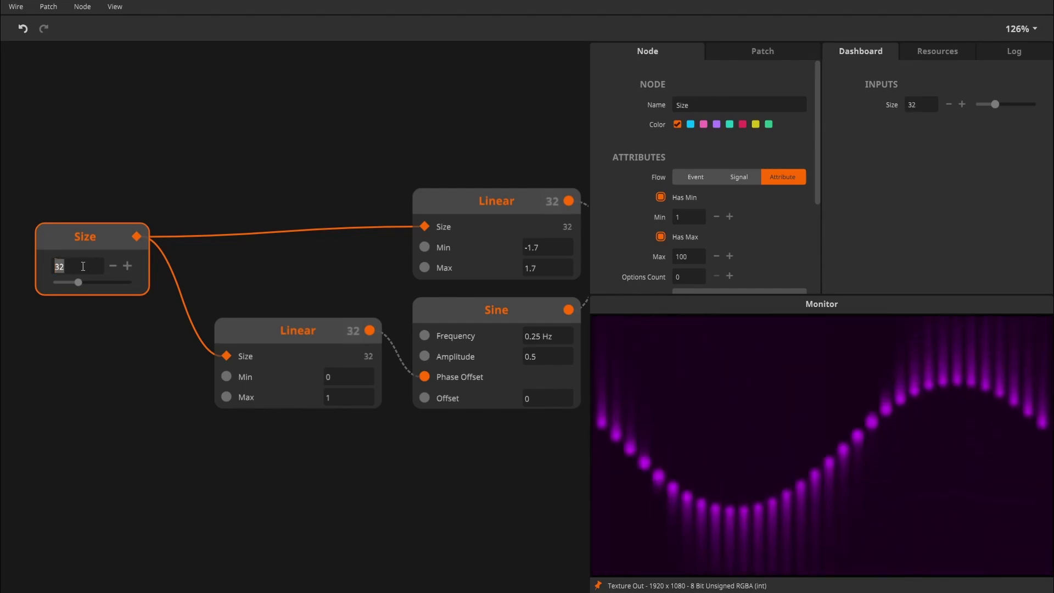
pyautogui.write('64')
pyautogui.press('Return')
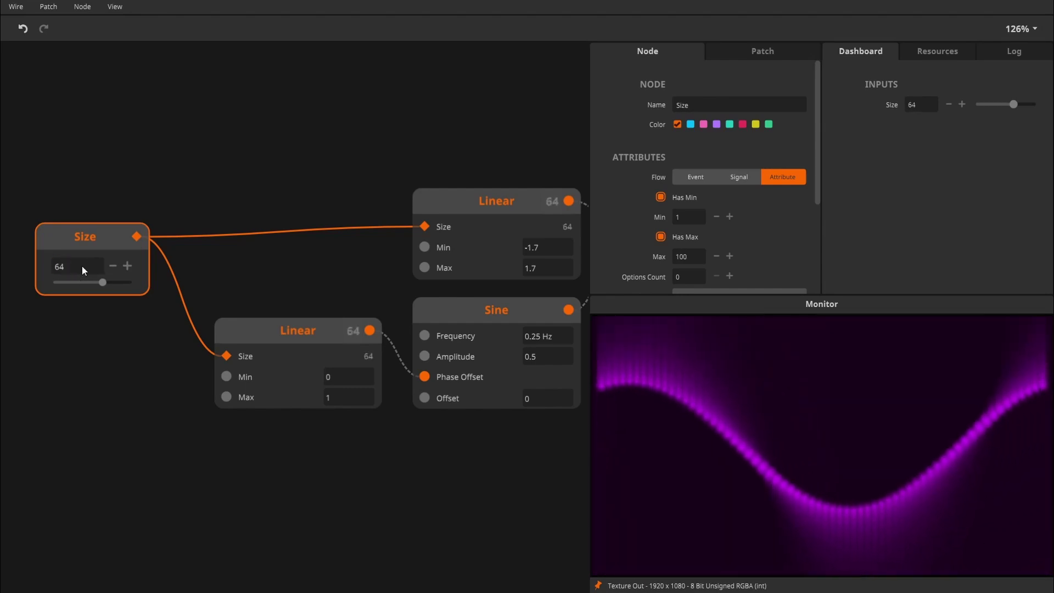
pyautogui.write('100')
pyautogui.press('Return')
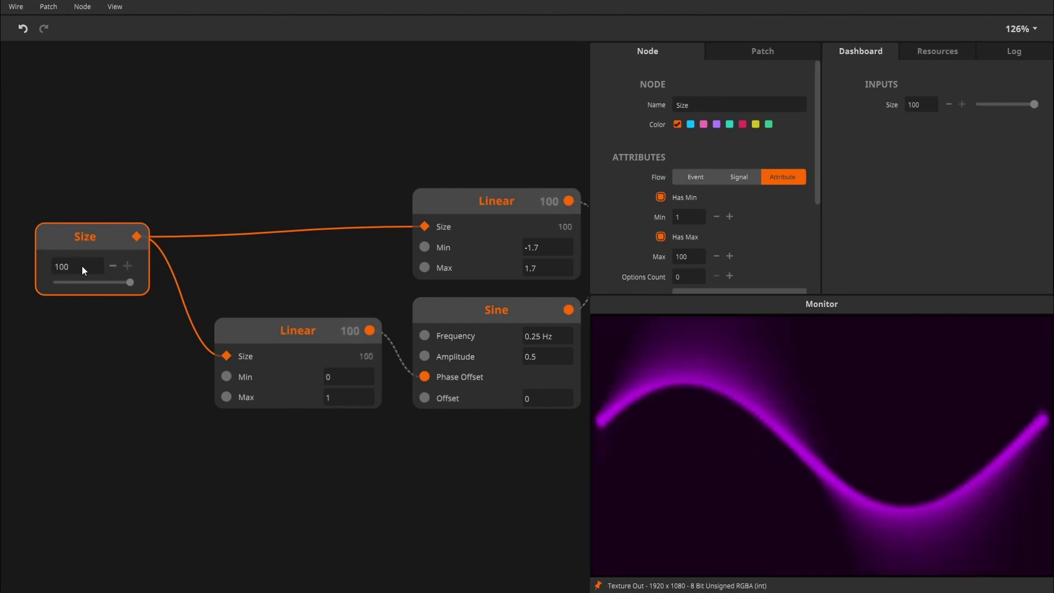
pyautogui.moveTo(130, 287); pyautogui.dragTo(117, 288)
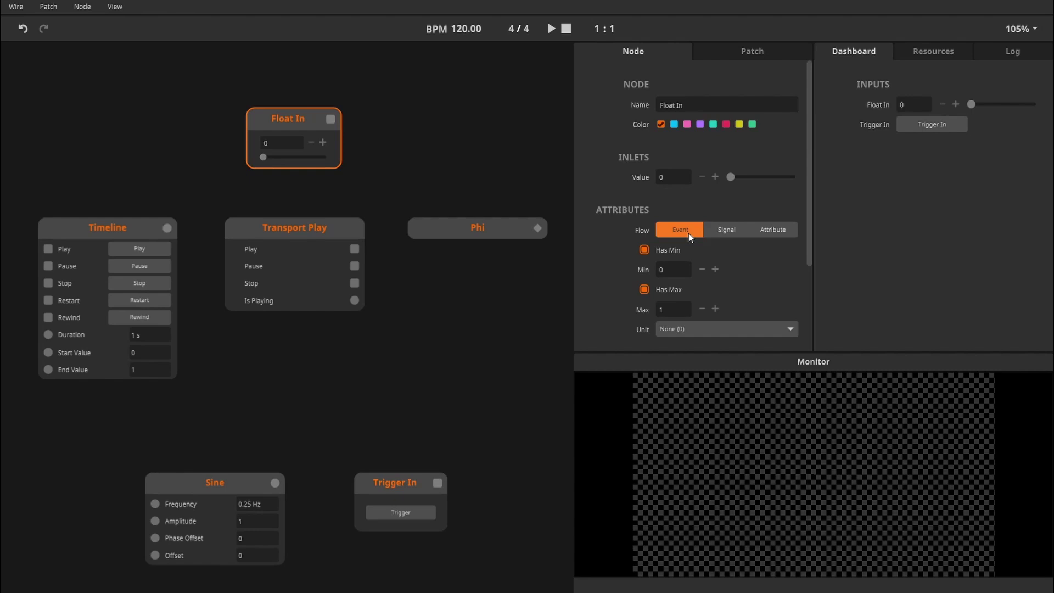
# Step: Compare Float In's Event, Signal and Attribute flow options, leaving it on Event
pyautogui.click(720, 233)
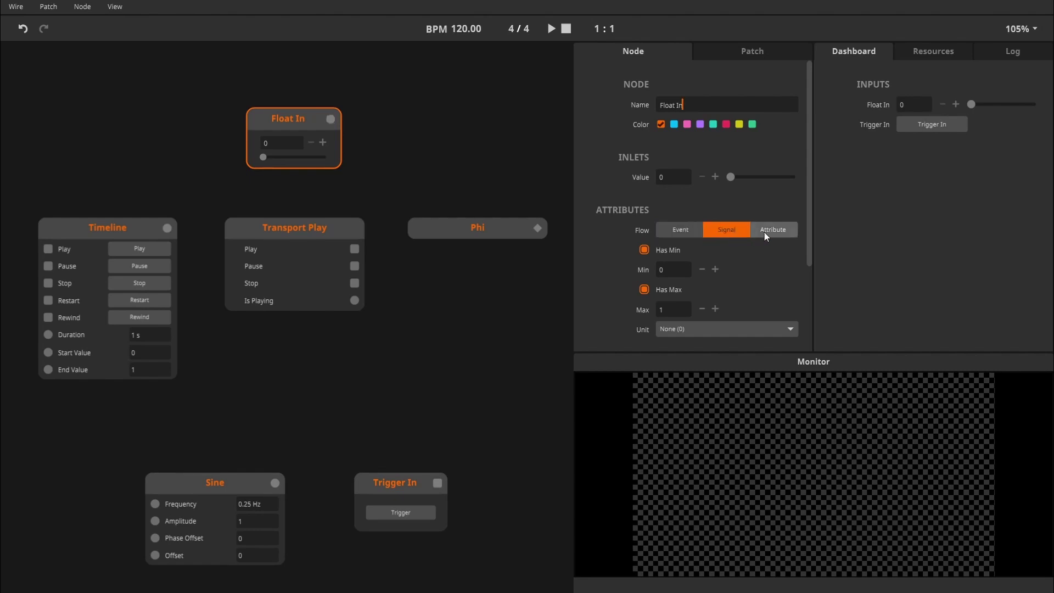
pyautogui.click(764, 232)
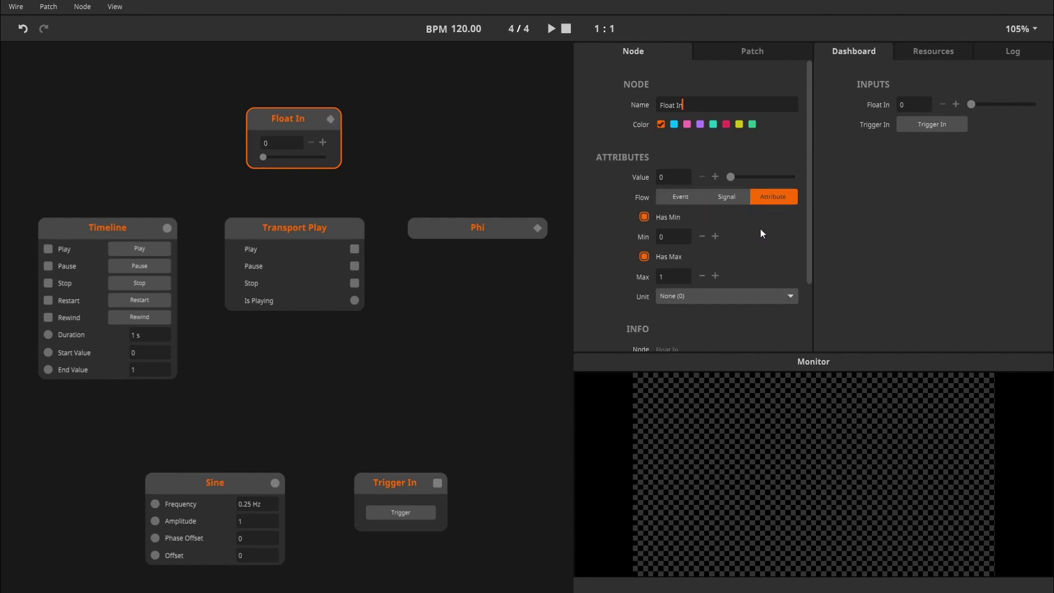
pyautogui.click(677, 198)
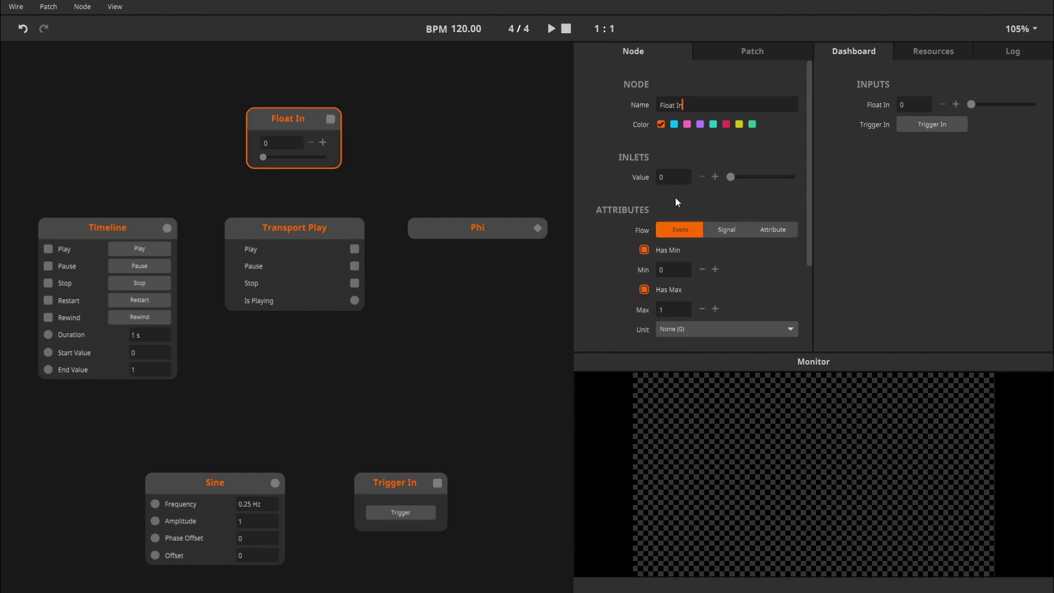
pyautogui.click(724, 228)
pyautogui.click(773, 230)
pyautogui.click(720, 196)
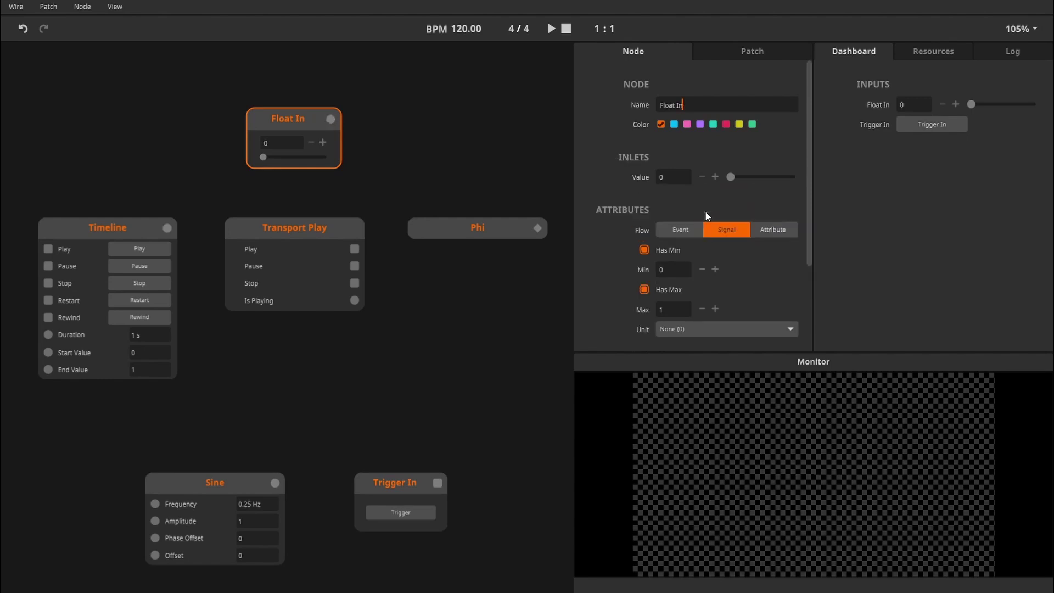
pyautogui.click(681, 228)
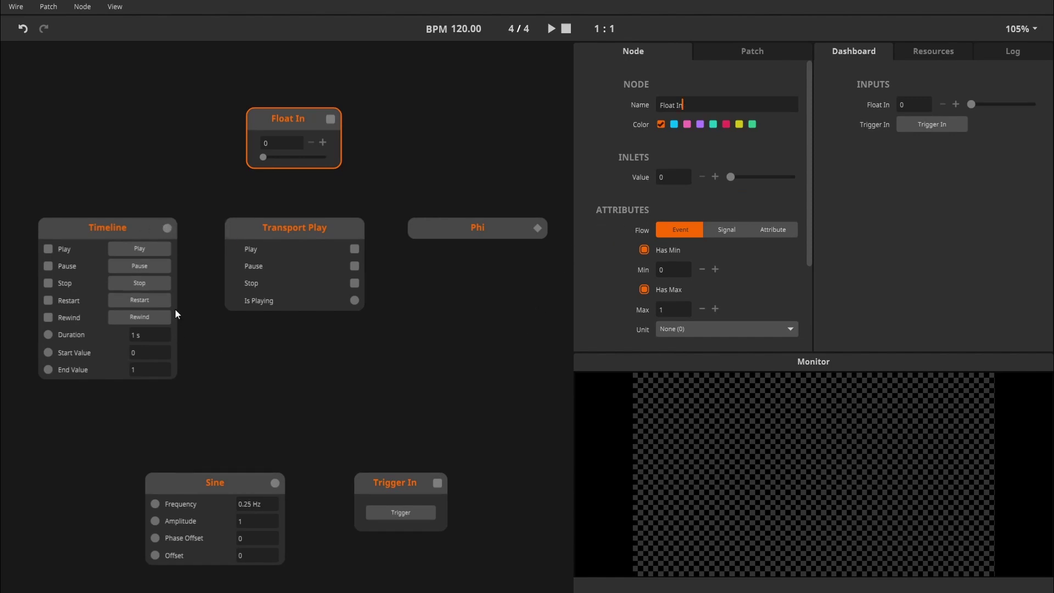
pyautogui.moveTo(167, 229)
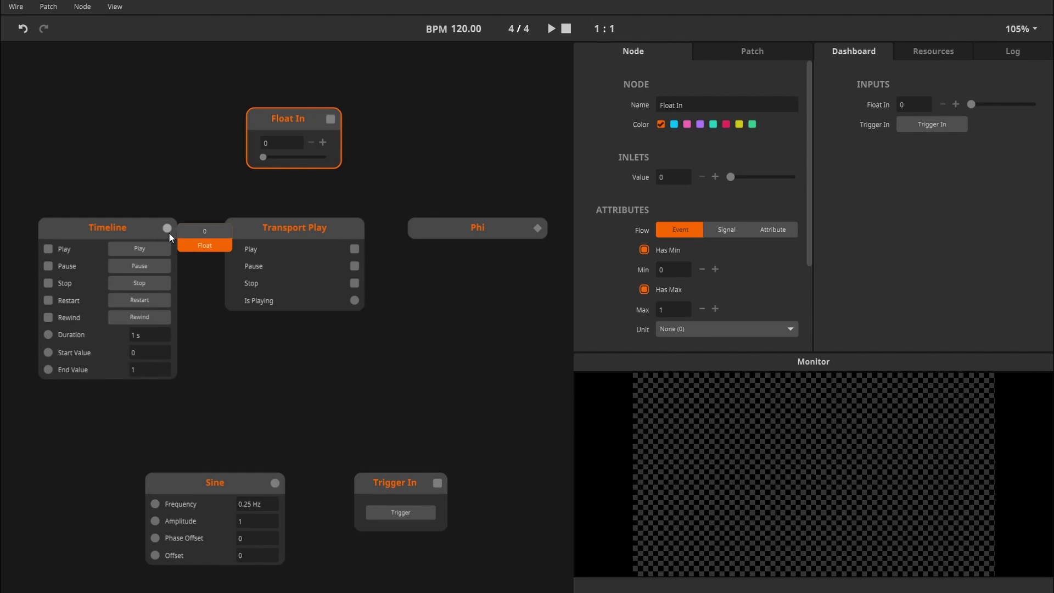
pyautogui.moveTo(358, 252)
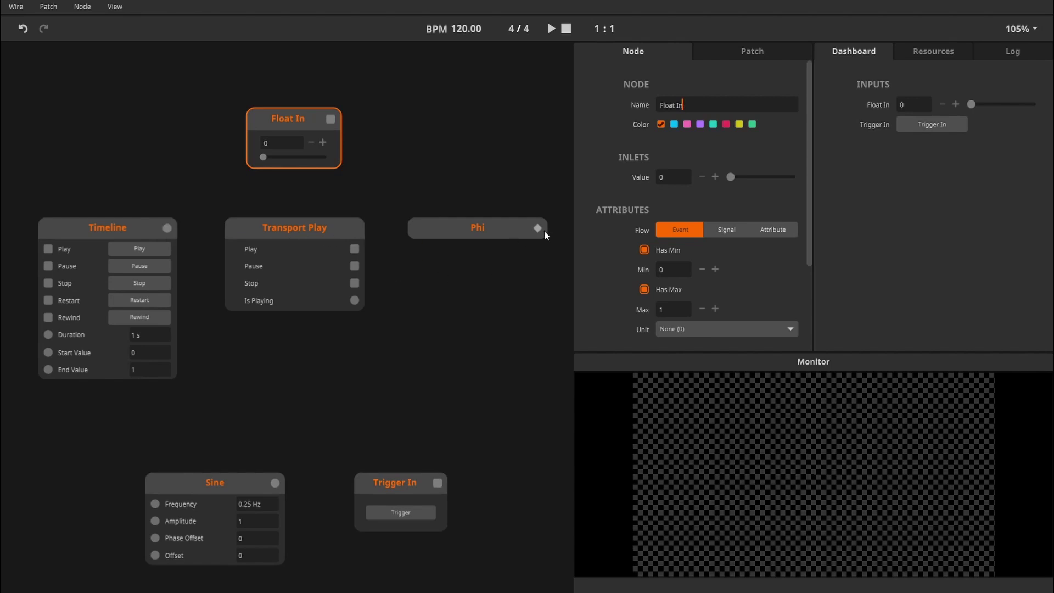
# Step: Nudge the Sine node slightly left beside Trigger In, then select Trigger In
pyautogui.hscroll(2, 533, 255)
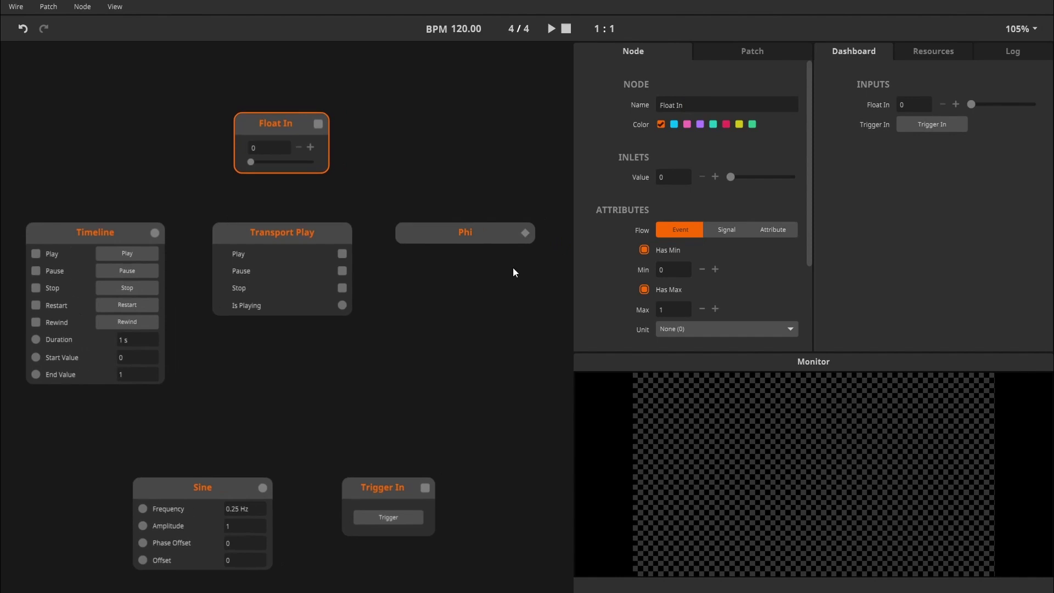
pyautogui.scroll(-2, 379, 316)
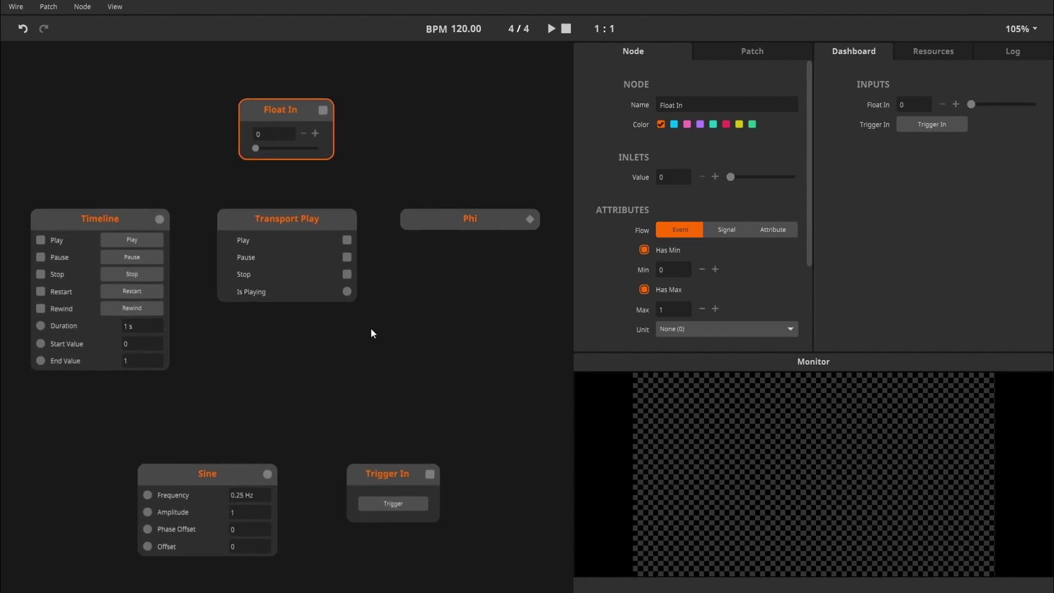
pyautogui.scroll(-3, 357, 329)
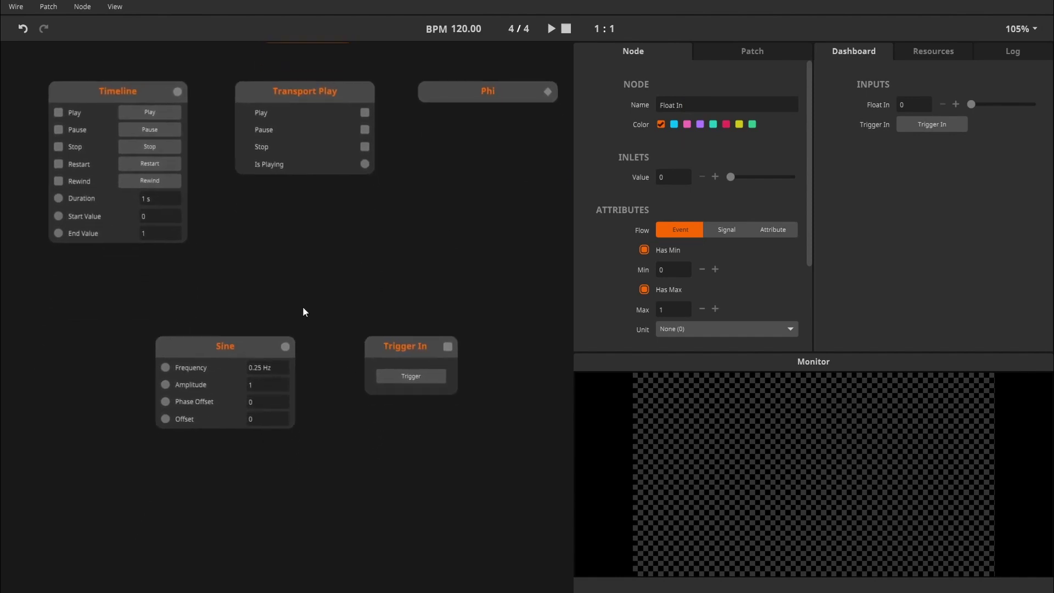
pyautogui.click(222, 345)
pyautogui.moveTo(222, 344); pyautogui.dragTo(192, 341)
pyautogui.moveTo(246, 350)
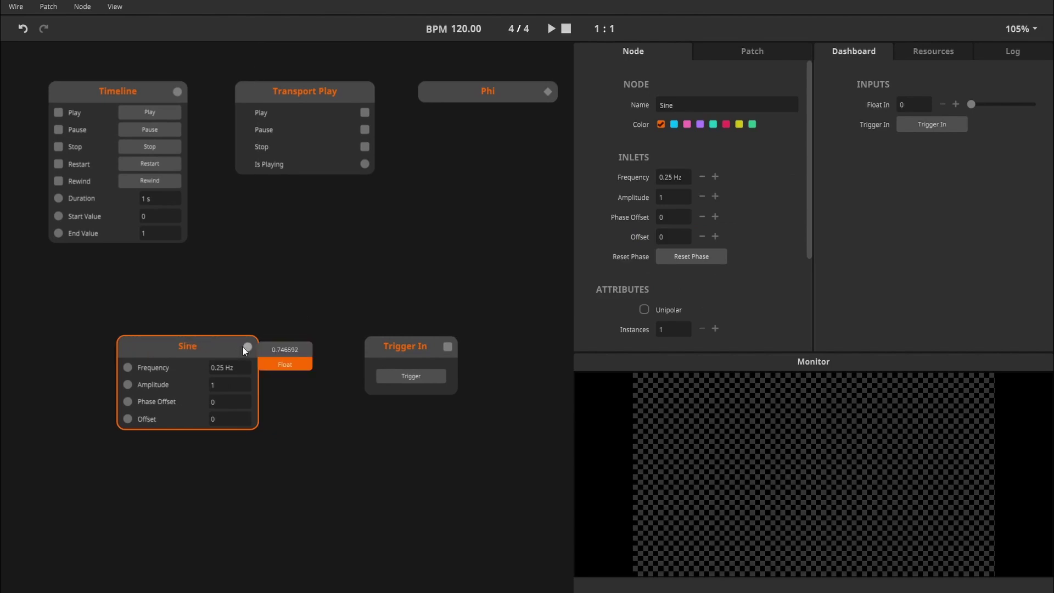
pyautogui.click(398, 357)
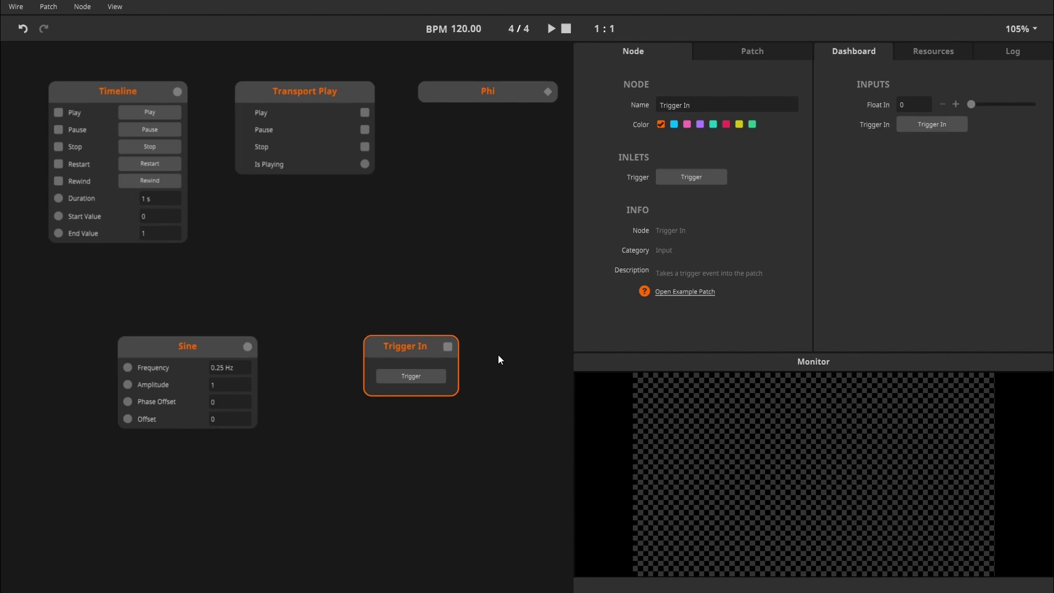
pyautogui.moveTo(448, 349)
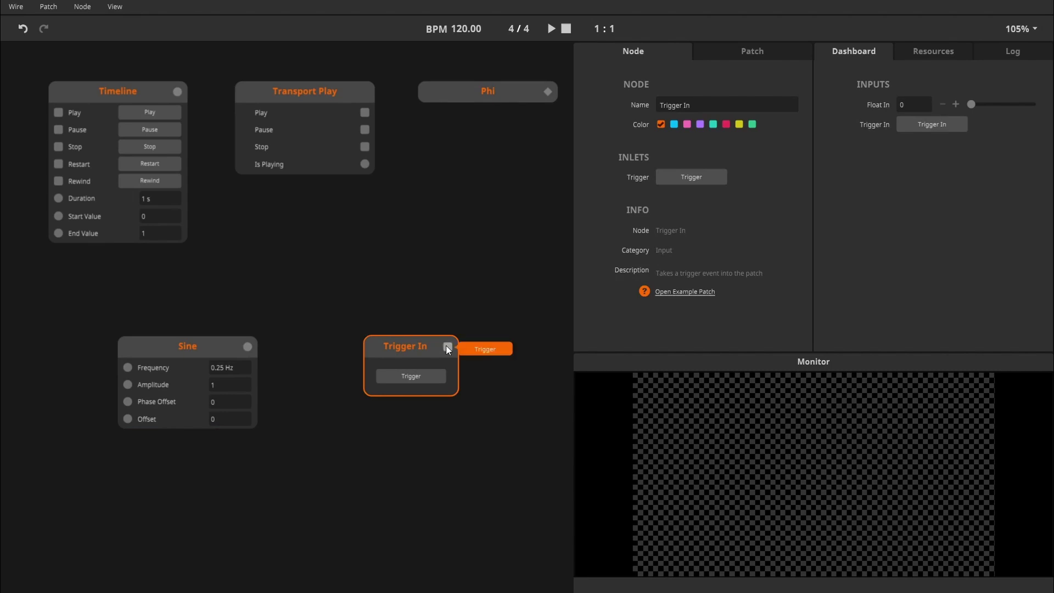
# Step: Cycle Float In's flow through Signal and Attribute, ending back on Event
pyautogui.moveTo(440, 172); pyautogui.dragTo(433, 381)
pyautogui.click(298, 198)
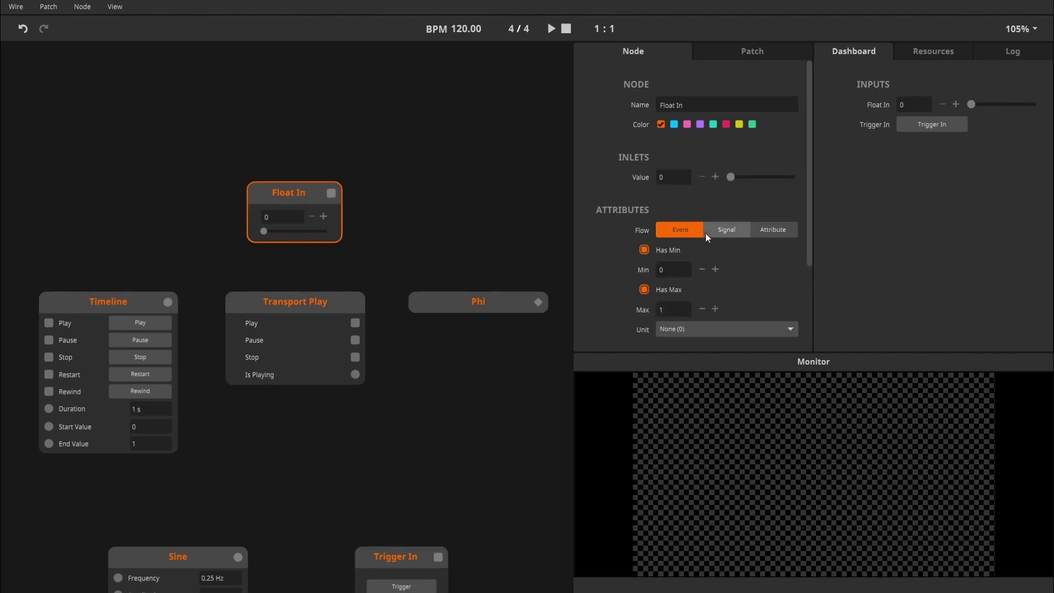
pyautogui.click(725, 231)
pyautogui.click(759, 231)
pyautogui.click(730, 200)
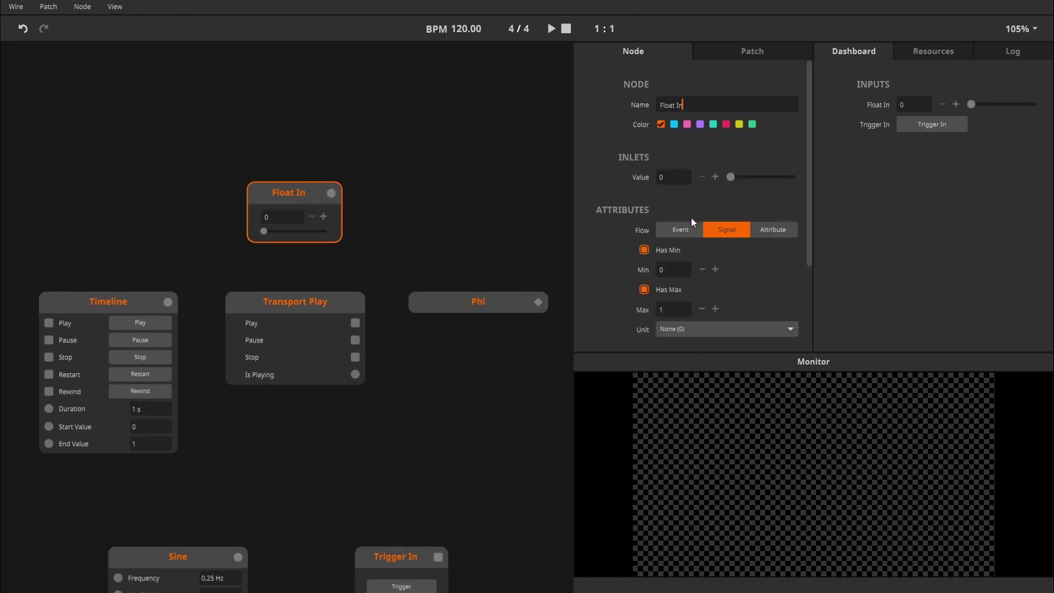
pyautogui.click(682, 228)
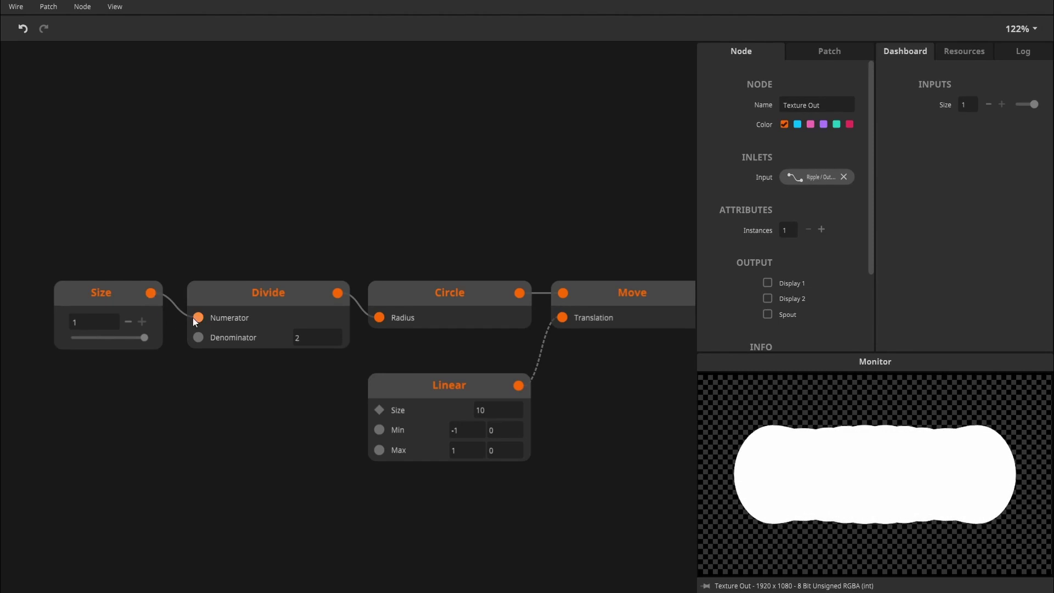
# Step: Inspect the Divide, Circle, Shape Render, Ripple and Linear nodes' outputs and settings
pyautogui.moveTo(349, 299)
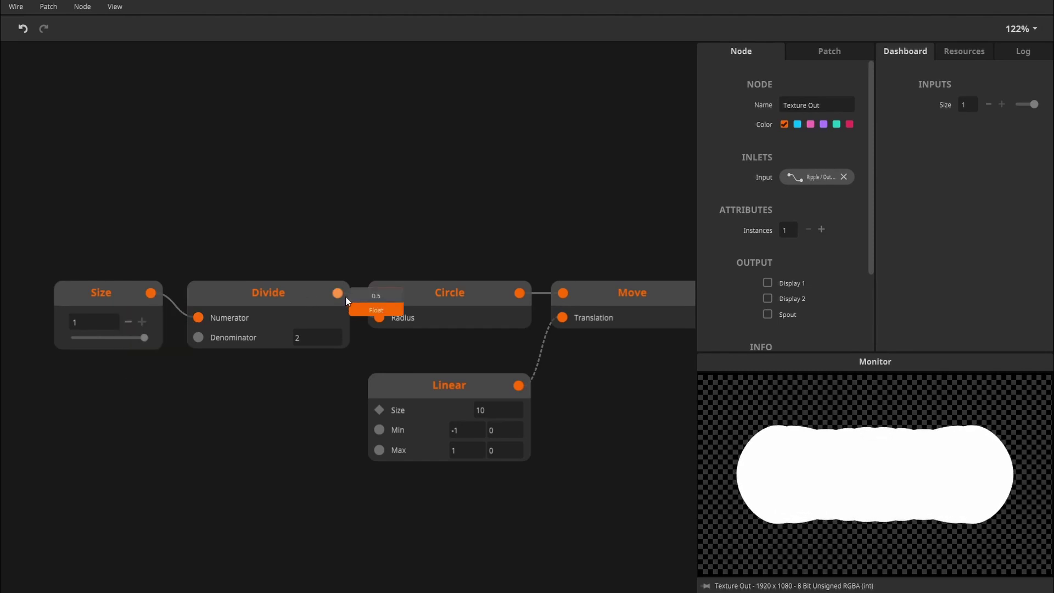
pyautogui.click(263, 299)
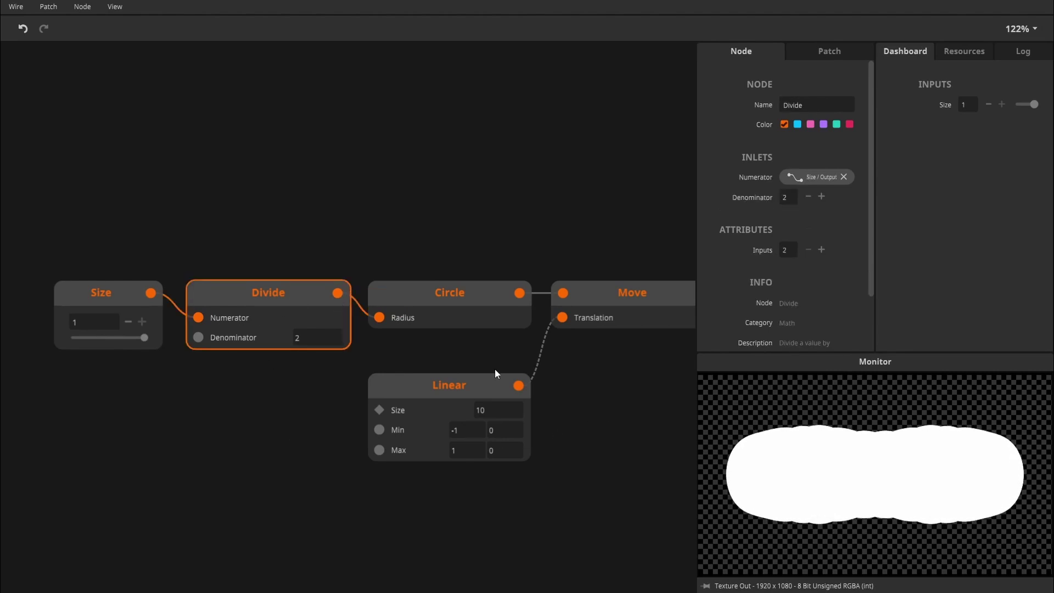
pyautogui.click(446, 318)
pyautogui.hscroll(5, 642, 423)
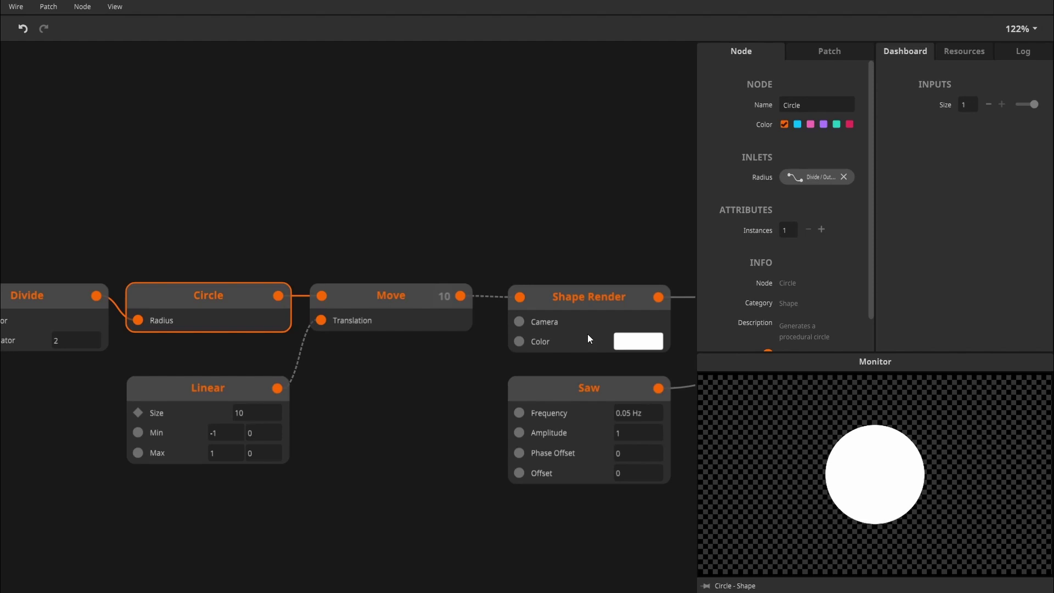
pyautogui.click(659, 308)
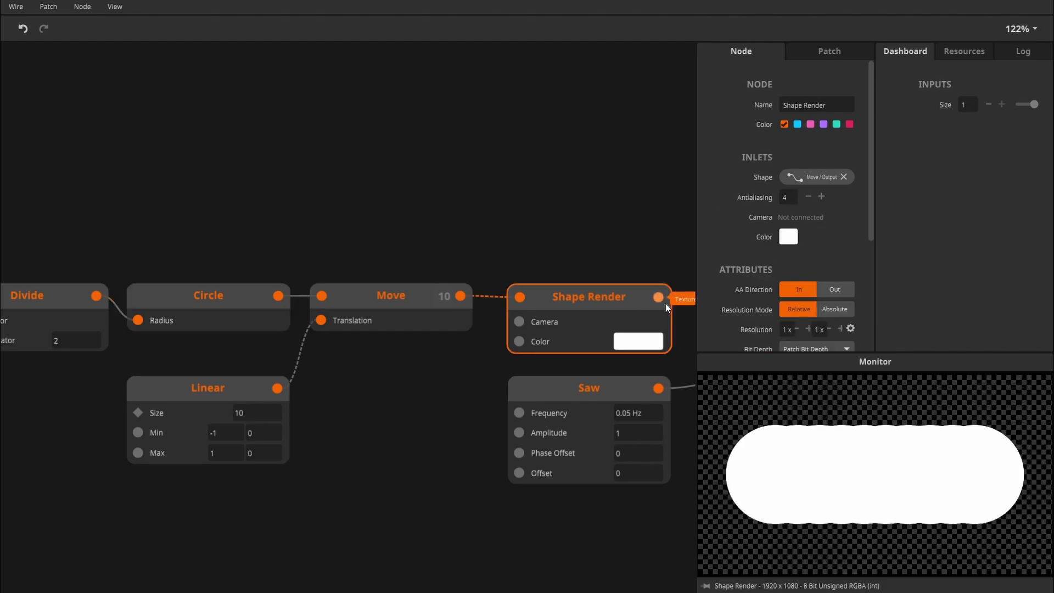
pyautogui.click(404, 437)
pyautogui.hscroll(5, 320, 433)
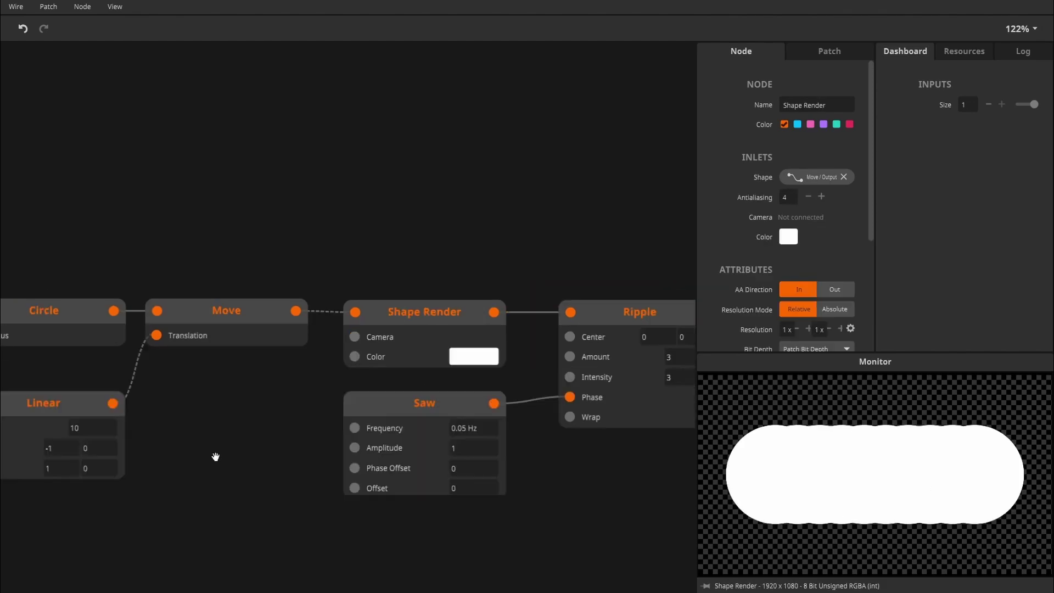
pyautogui.click(528, 323)
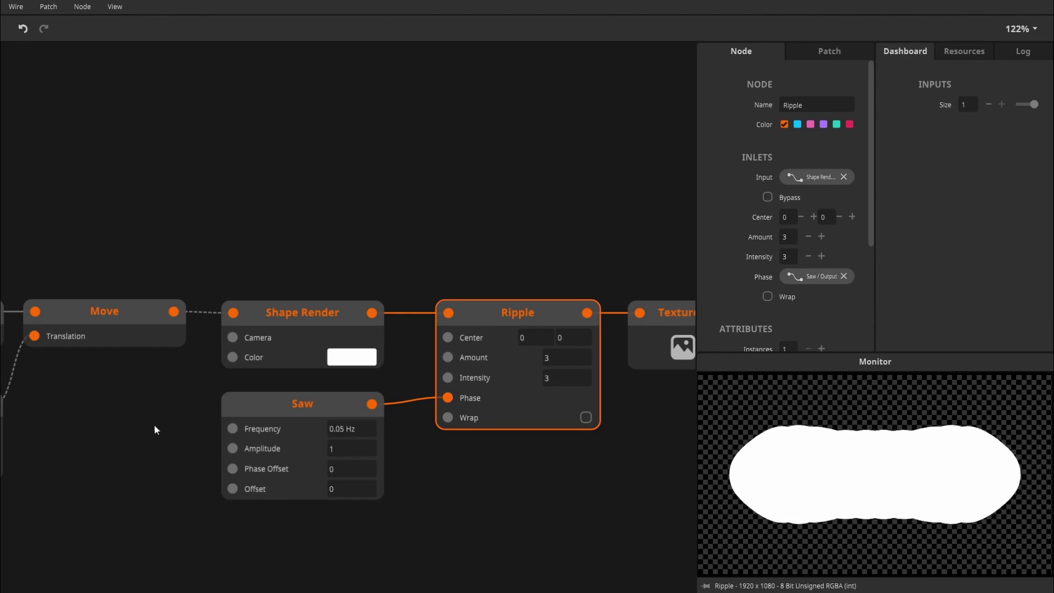
pyautogui.hscroll(-5, 80, 460)
pyautogui.click(239, 364)
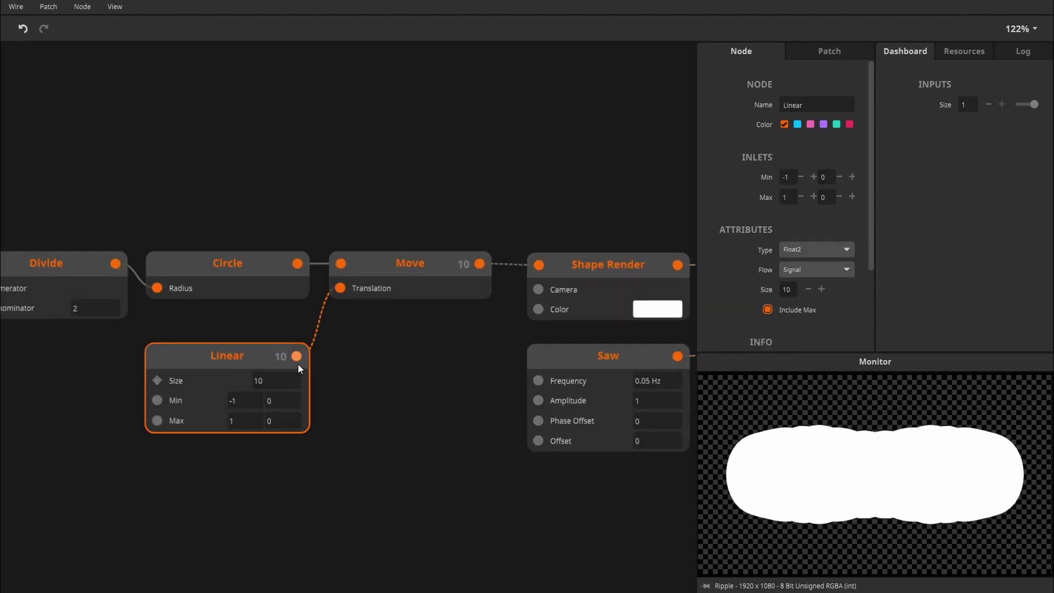
pyautogui.moveTo(298, 364)
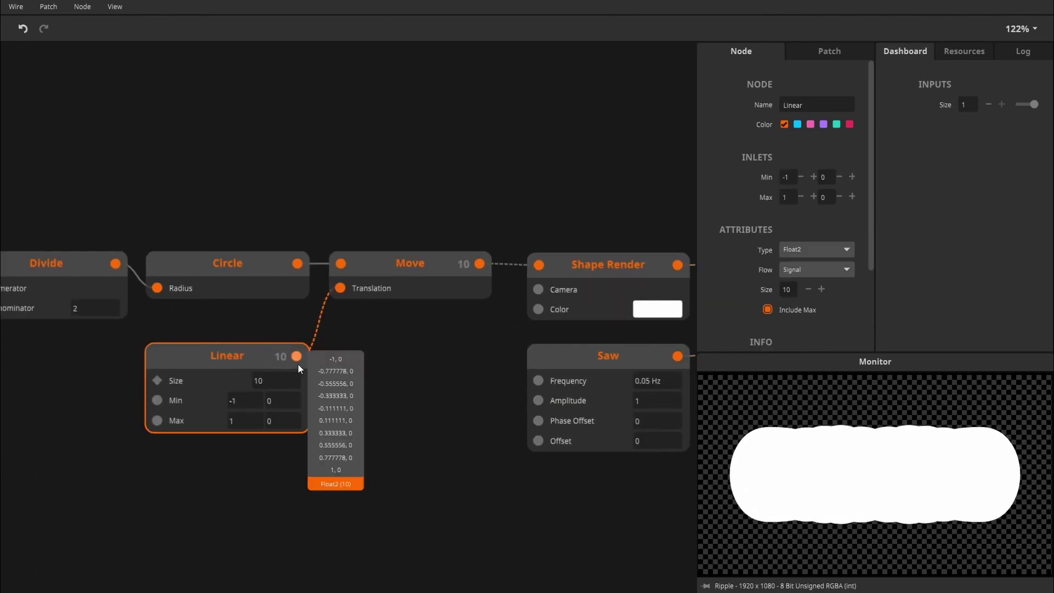
pyautogui.click(364, 383)
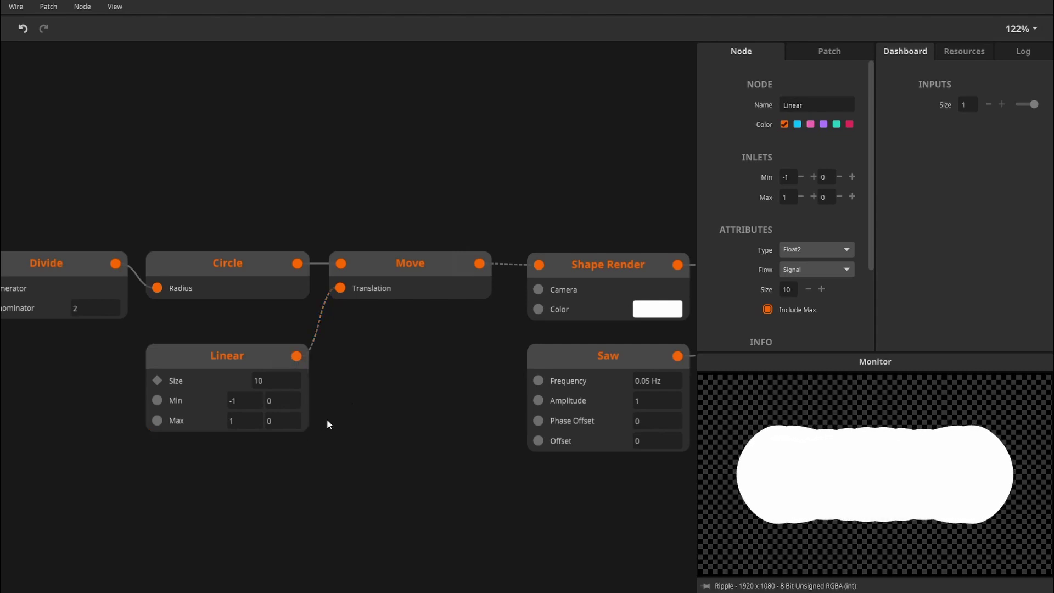
# Step: Drag the Size slider down to about 0.64 to shrink the rippled pill shape
pyautogui.hscroll(-5, 130, 428)
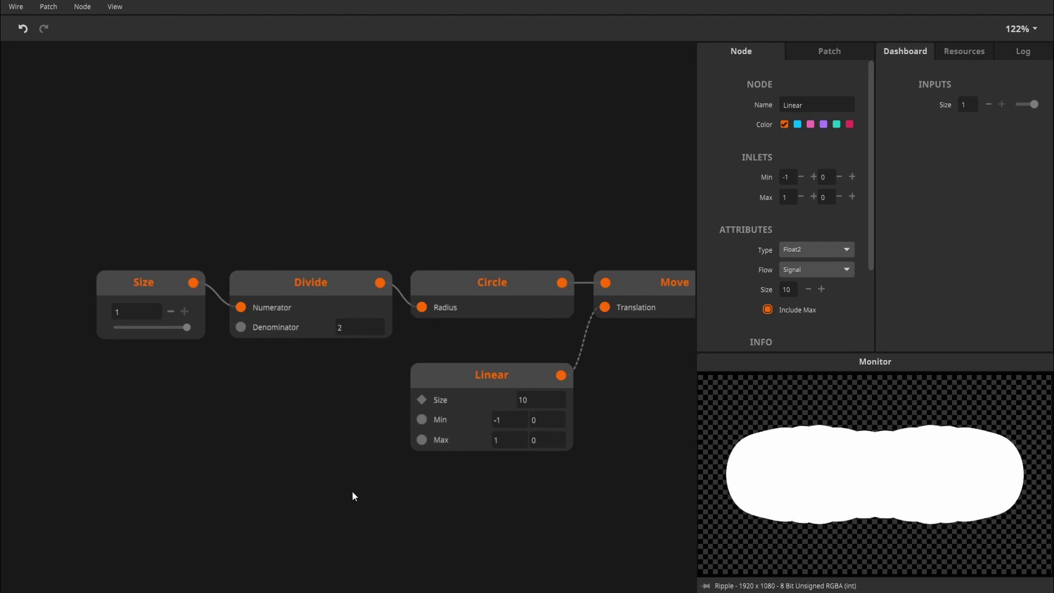
pyautogui.moveTo(380, 284)
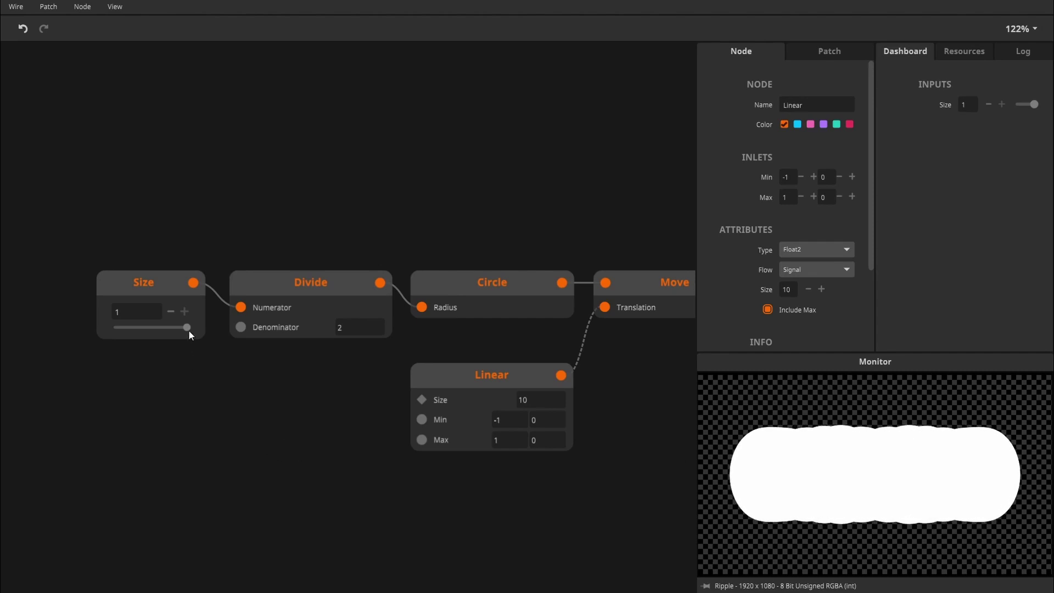
pyautogui.moveTo(189, 330); pyautogui.dragTo(139, 341)
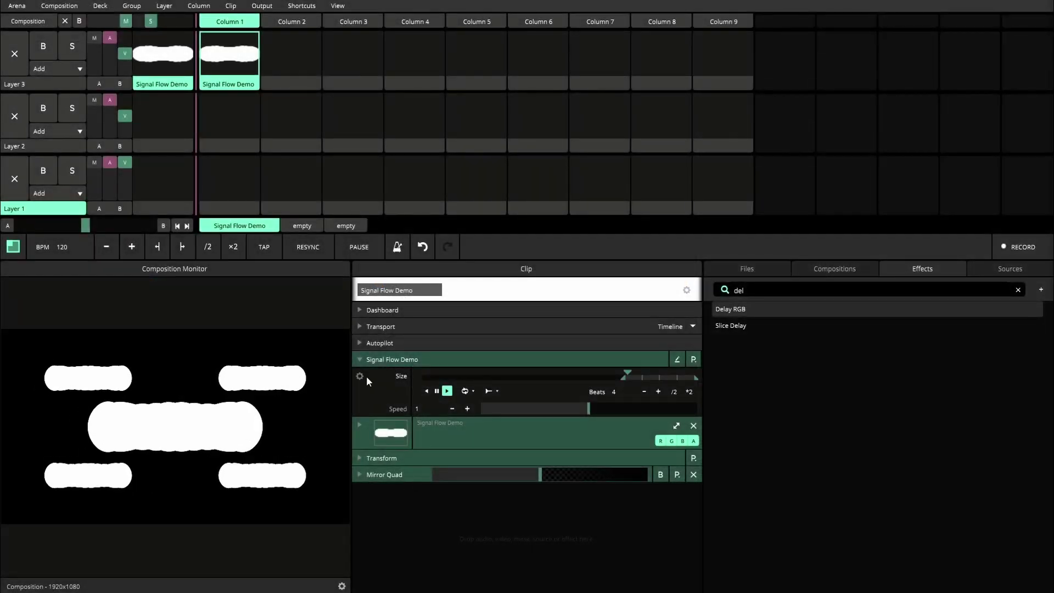
# Step: Give the clip's Size parameter a repeating Quadratic Out envelope preset of size 0.75
pyautogui.click(360, 376)
pyautogui.click(388, 341)
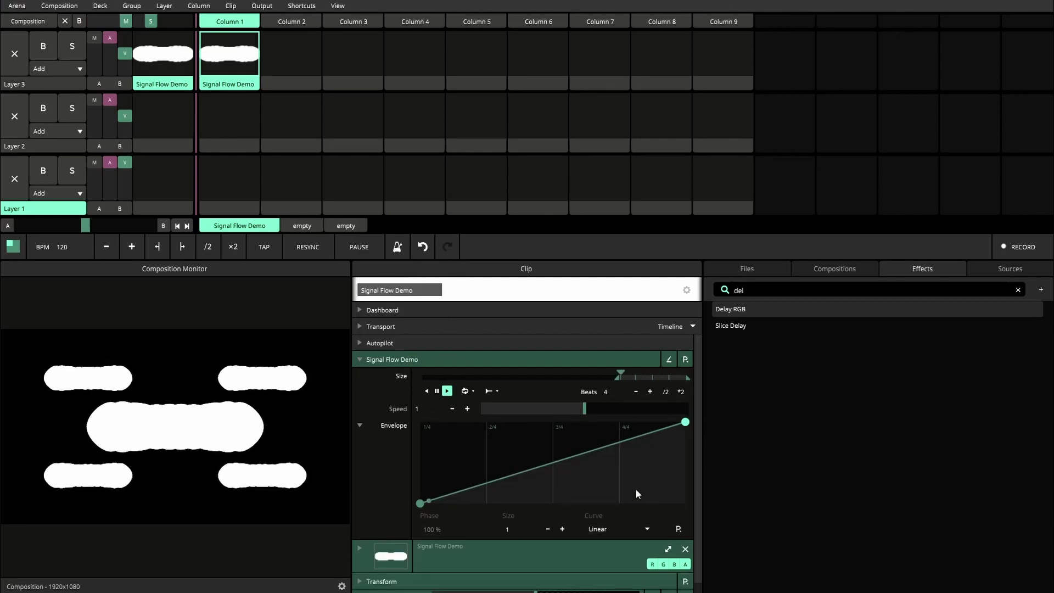
pyautogui.click(679, 529)
pyautogui.click(619, 309)
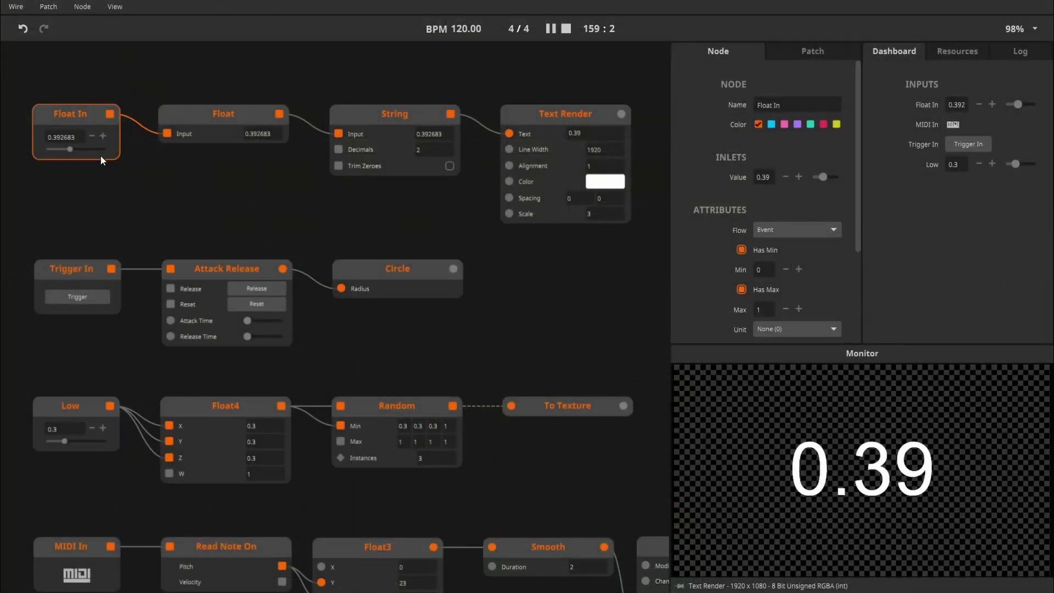
# Step: Set Float In to about 0.40 and fire Trigger four times to pulse the circle
pyautogui.moveTo(78, 149)
pyautogui.mouseDown()
pyautogui.moveTo(67, 151)
pyautogui.moveTo(88, 150)
pyautogui.moveTo(70, 150)
pyautogui.mouseUp()
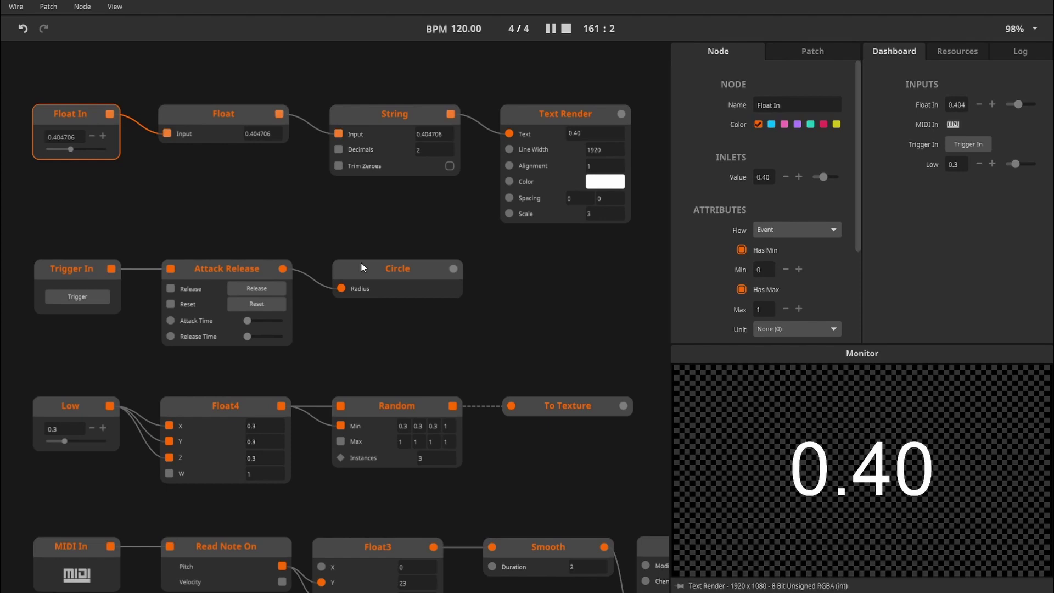
pyautogui.click(361, 264)
pyautogui.click(78, 298)
pyautogui.click(78, 299)
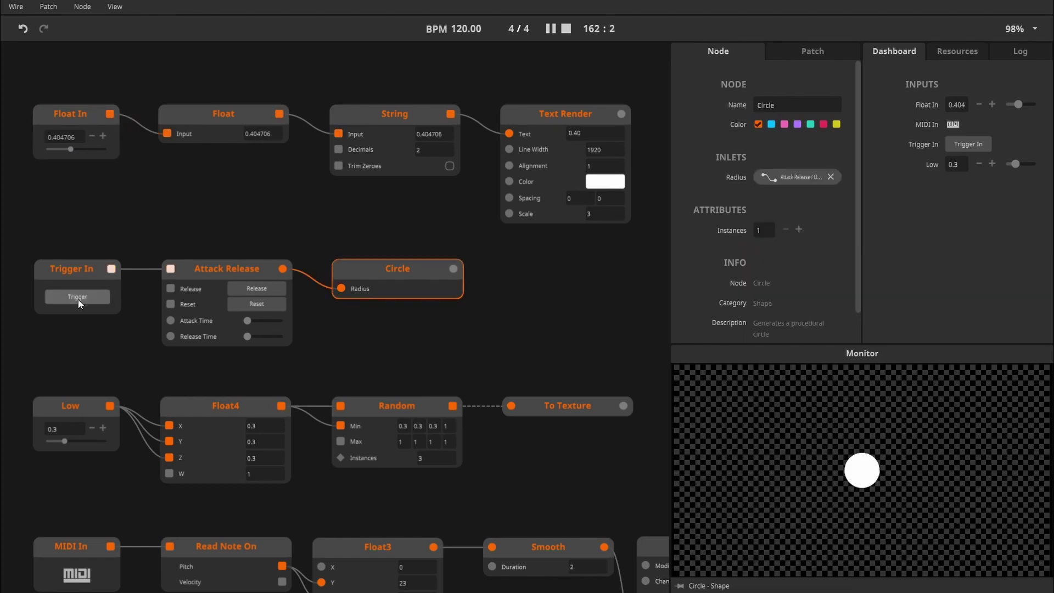
pyautogui.click(78, 299)
pyautogui.click(78, 299)
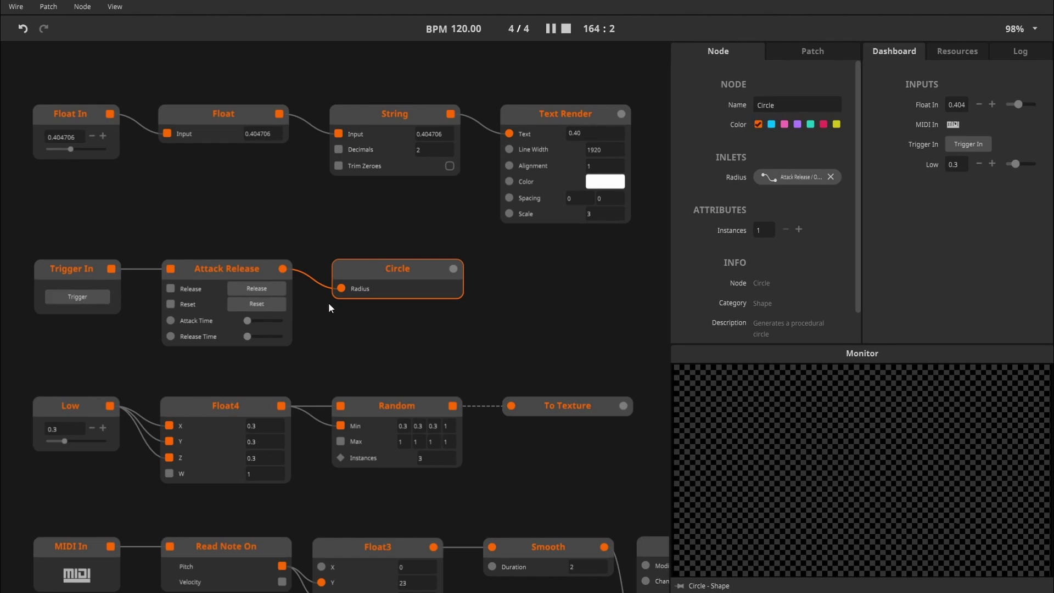
# Step: Raise Low to about 0.51 and inspect the To Texture, Fractal Noise and MIDI In nodes
pyautogui.click(558, 407)
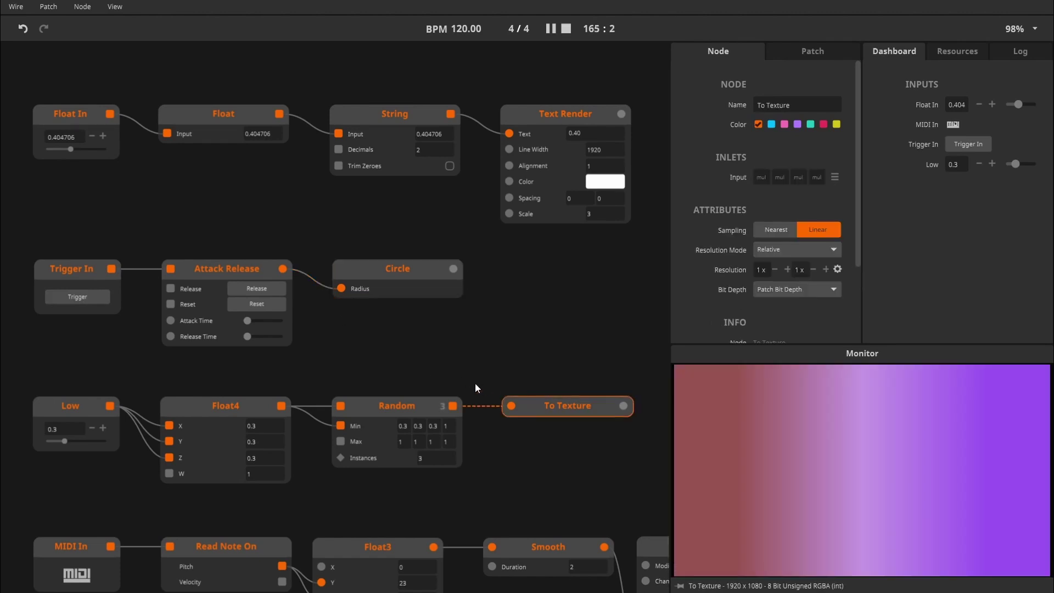
pyautogui.moveTo(475, 384); pyautogui.dragTo(465, 273)
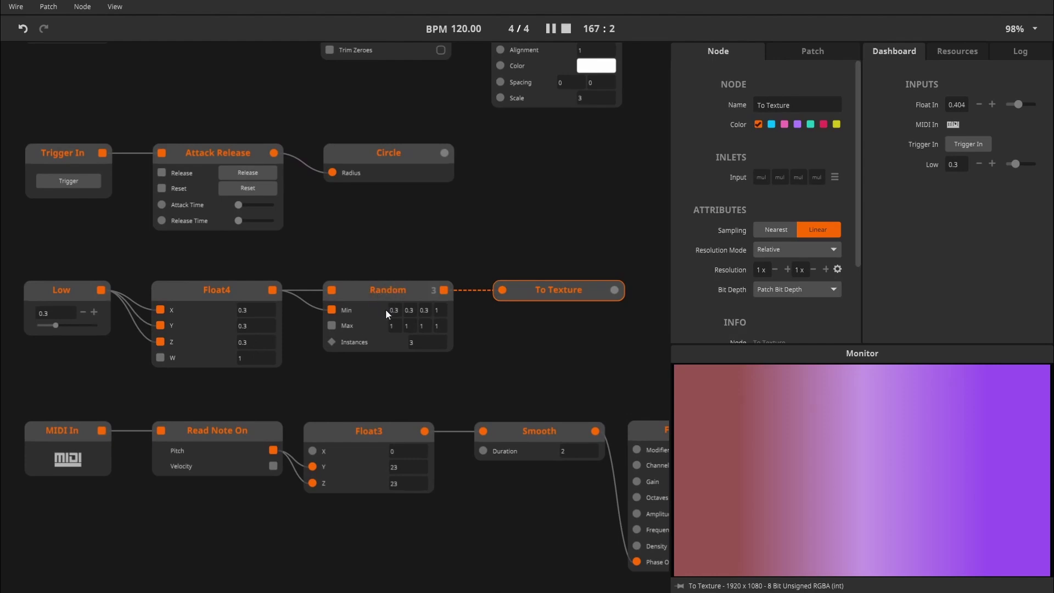
pyautogui.moveTo(82, 325)
pyautogui.mouseDown()
pyautogui.moveTo(51, 325)
pyautogui.moveTo(68, 328)
pyautogui.mouseUp()
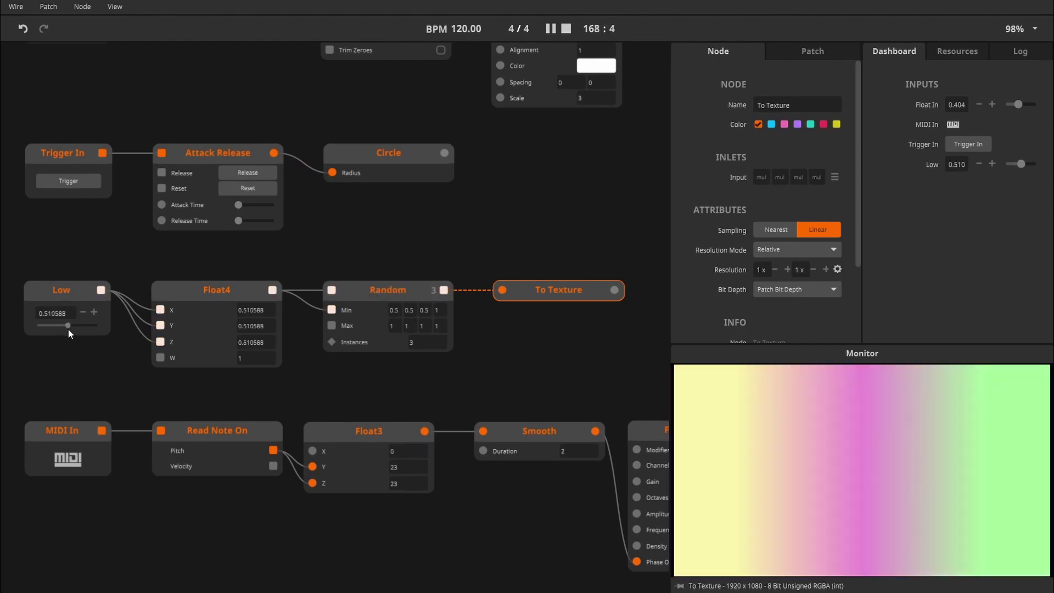
pyautogui.click(659, 434)
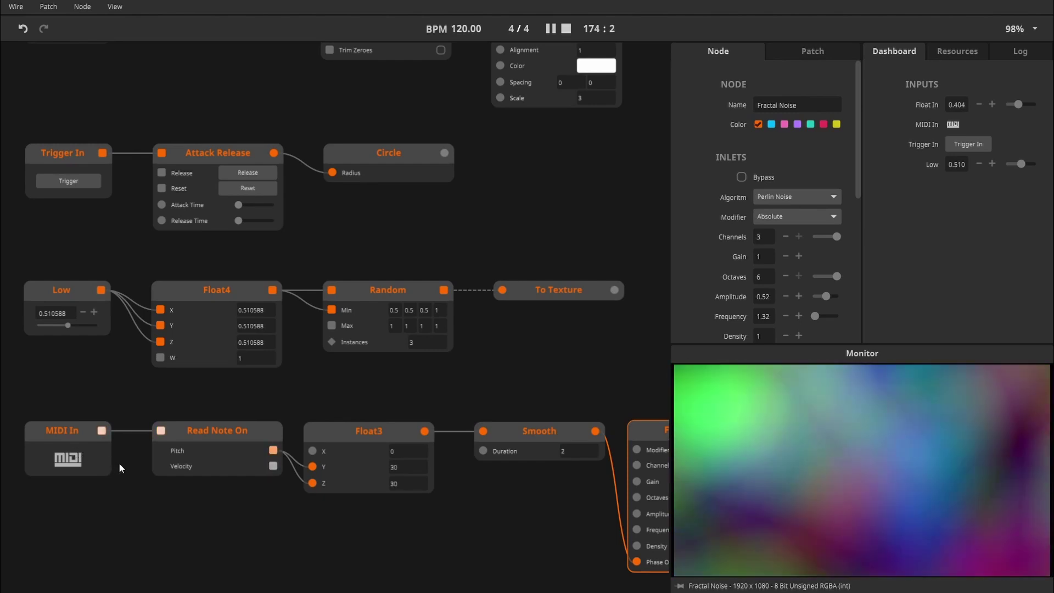
pyautogui.click(91, 470)
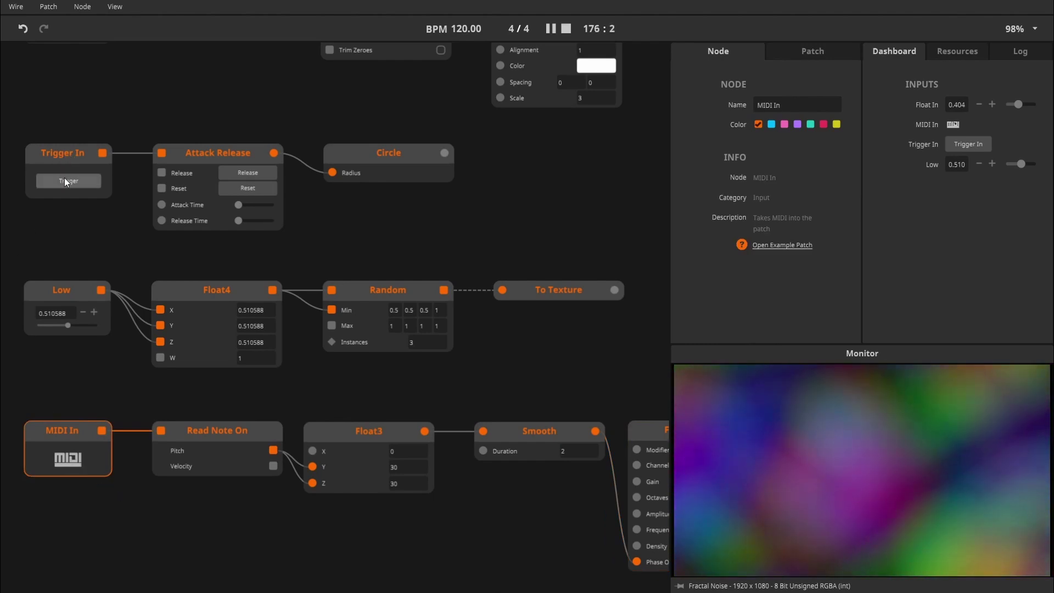
# Step: Inspect the Metronome, Transport Beat and Transform nodes further down the canvas
pyautogui.scroll(-6, 219, 518)
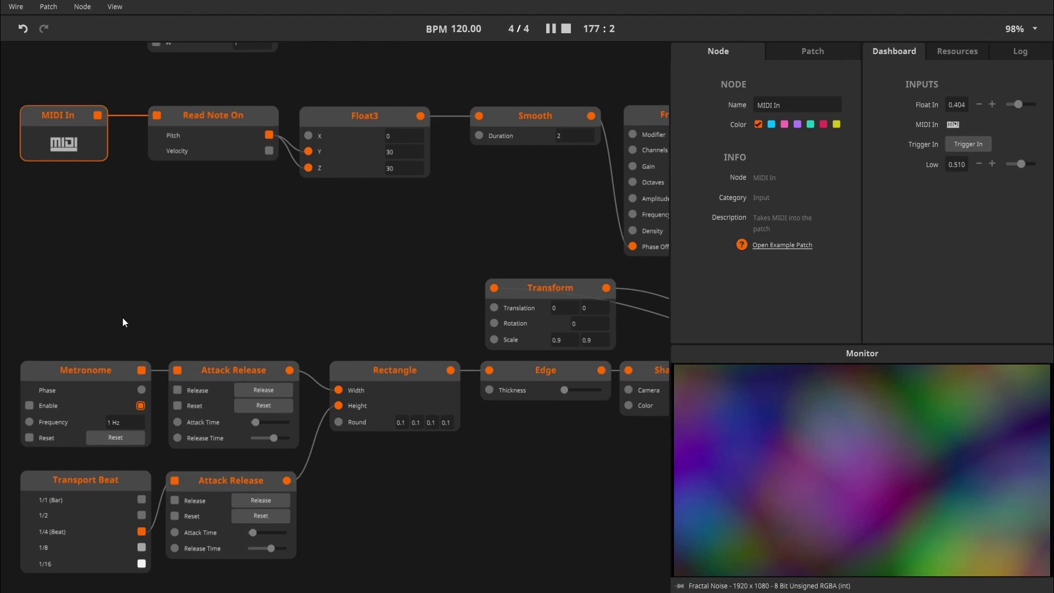
pyautogui.click(94, 367)
pyautogui.click(85, 492)
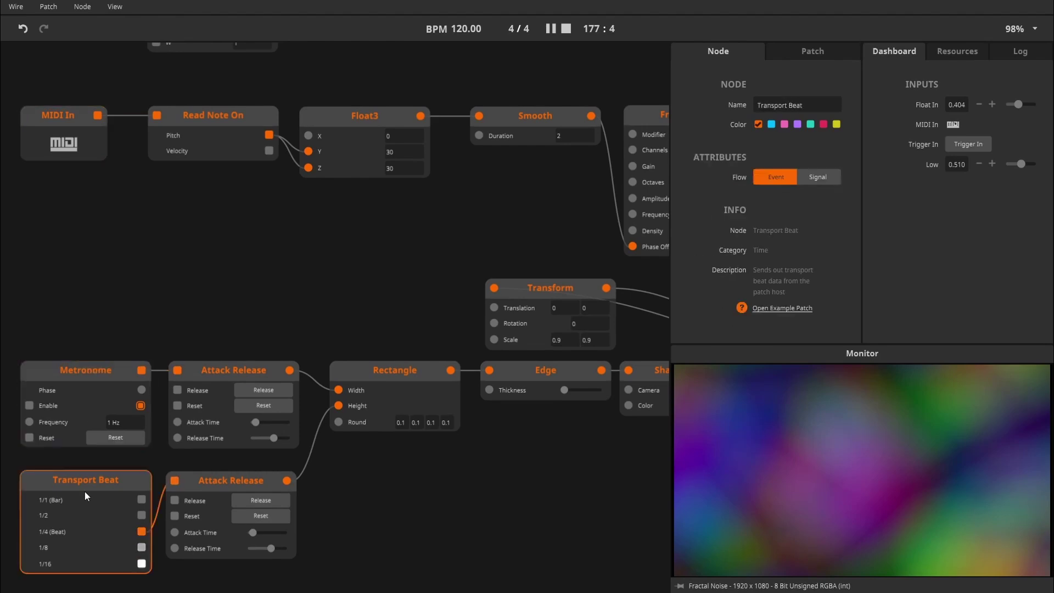
pyautogui.click(534, 292)
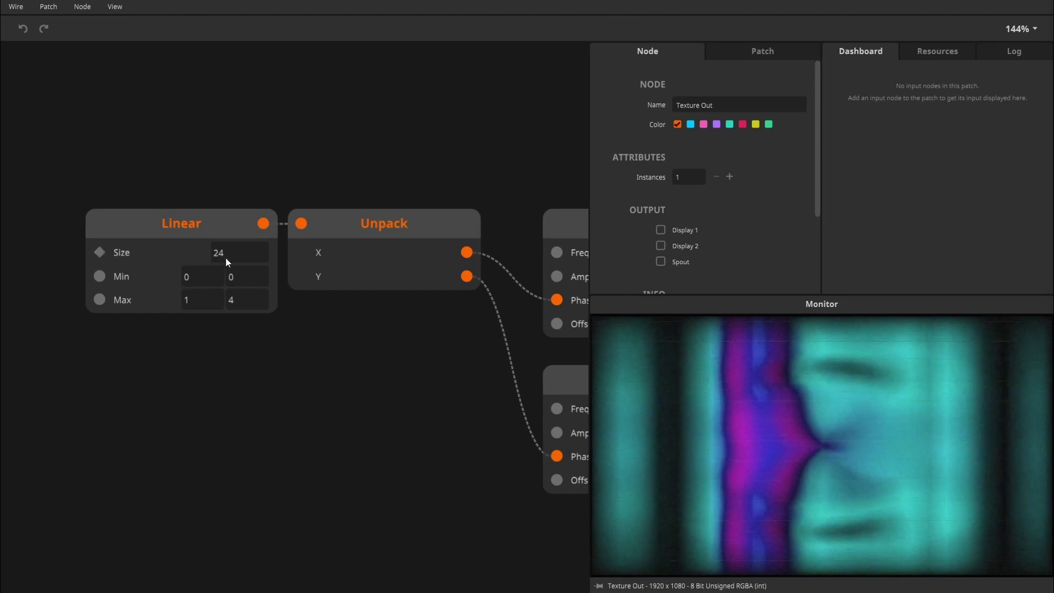
# Step: Try Linear Size values 12, 5 and 8, then settle on 128
pyautogui.doubleClick(236, 258)
pyautogui.write('12')
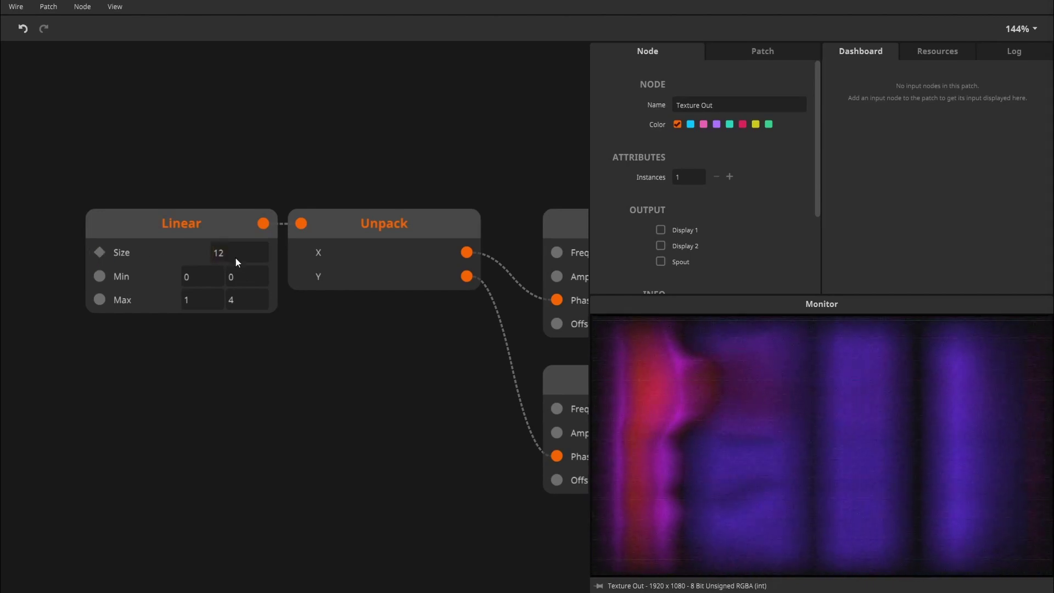
pyautogui.doubleClick(235, 257)
pyautogui.write('5')
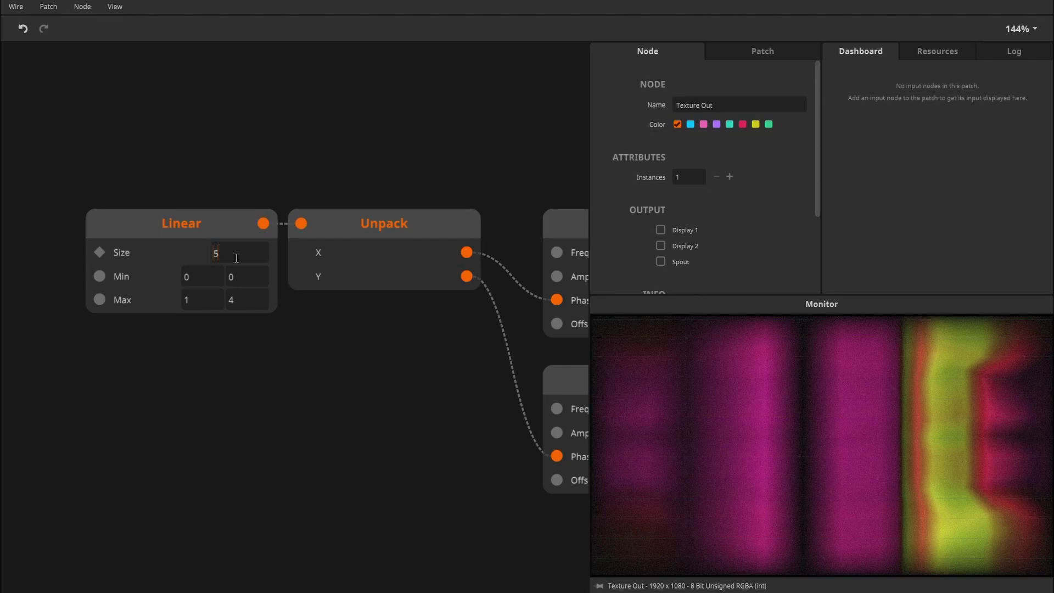
pyautogui.press('Return')
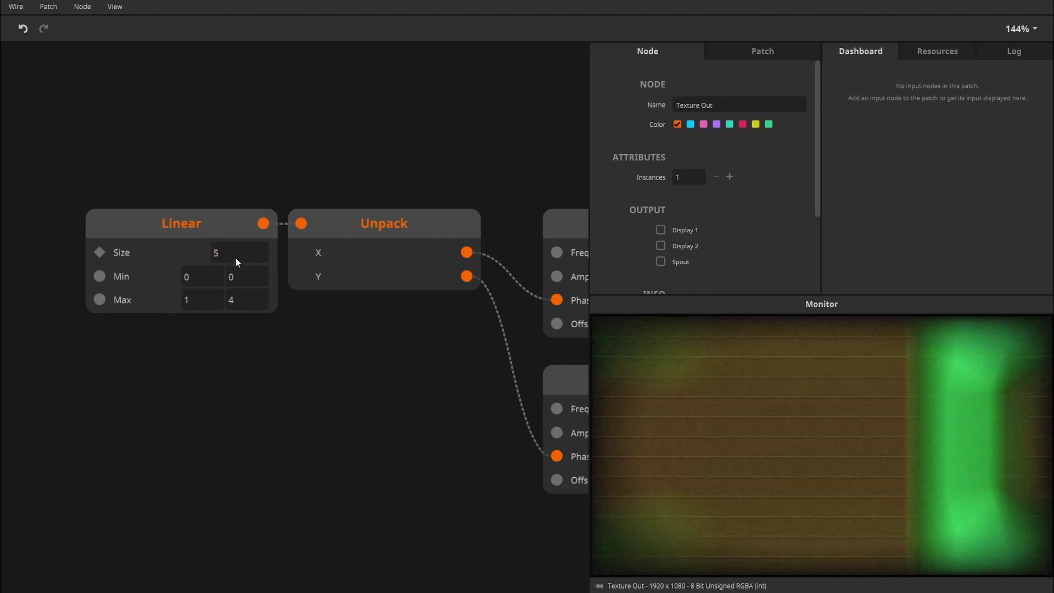
pyautogui.doubleClick(235, 257)
pyautogui.write('8')
pyautogui.press('Return')
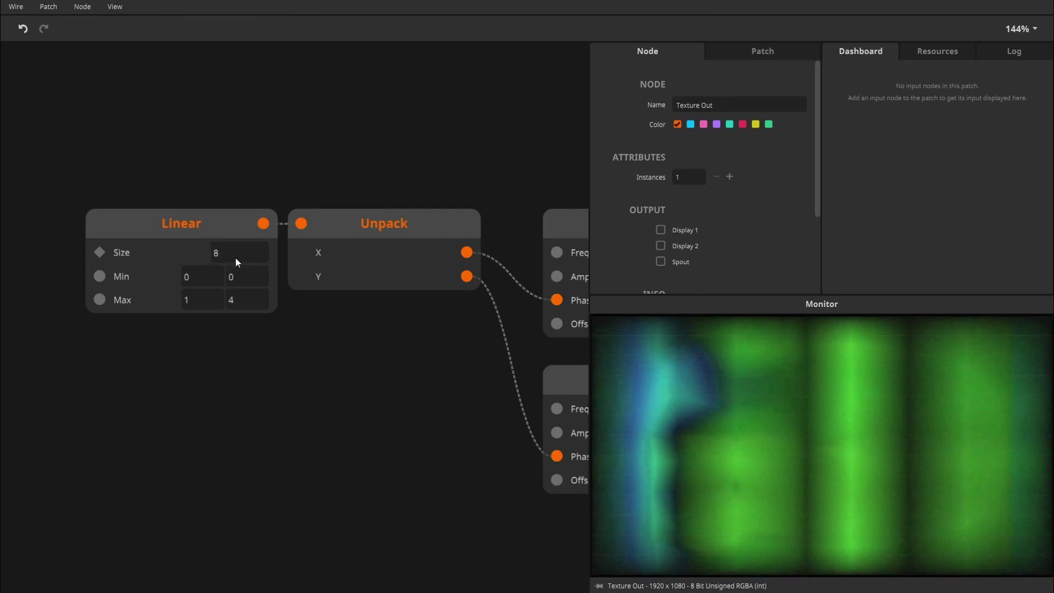
pyautogui.doubleClick(235, 257)
pyautogui.write('128')
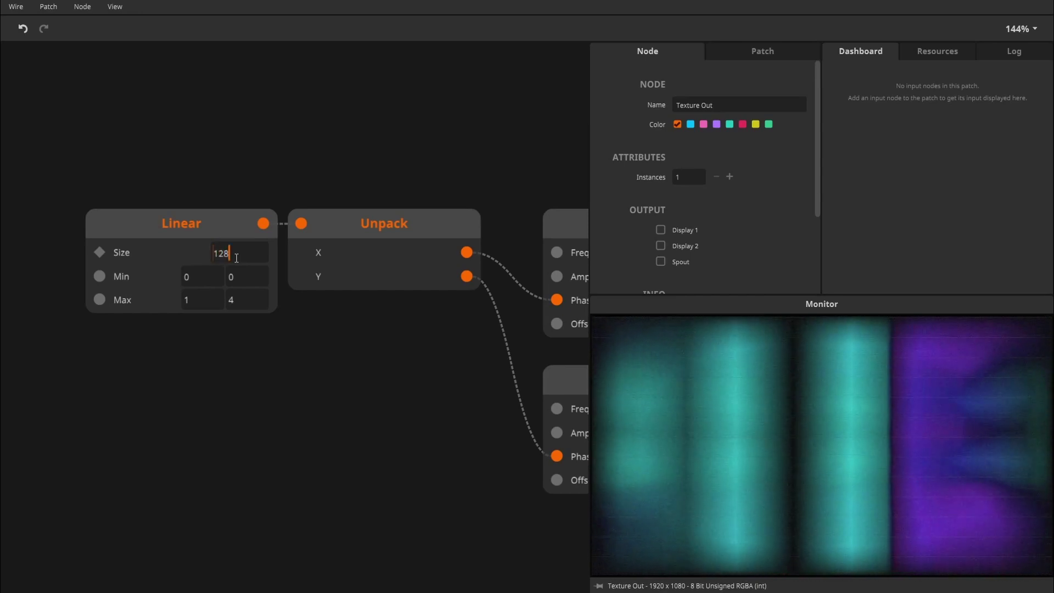
pyautogui.press('Return')
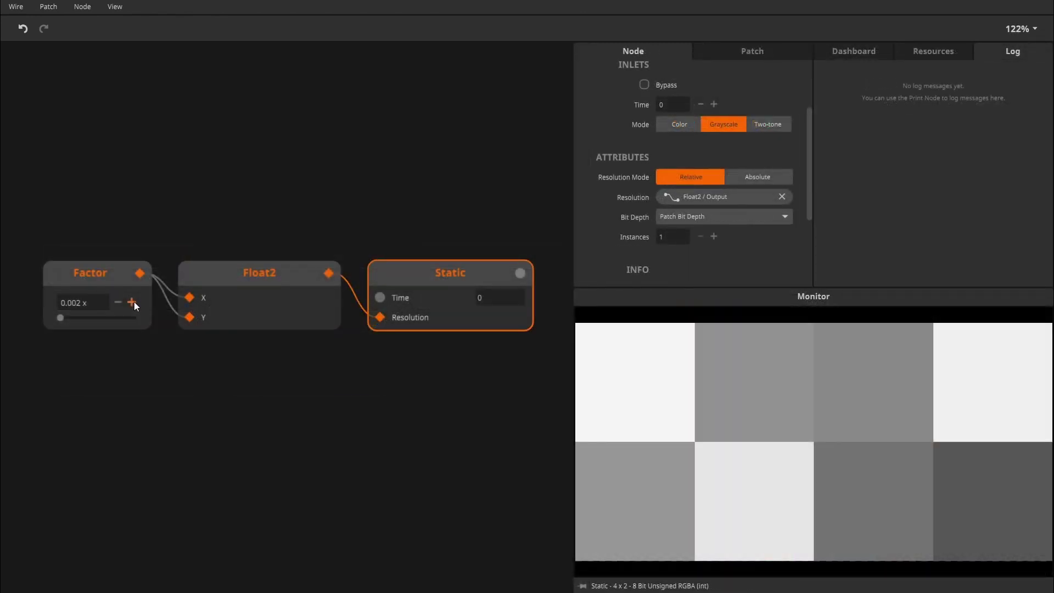
# Step: Raise Factor with five increments to enlarge the Static grid
pyautogui.click(133, 302)
pyautogui.click(133, 302)
pyautogui.click(132, 303)
pyautogui.click(131, 302)
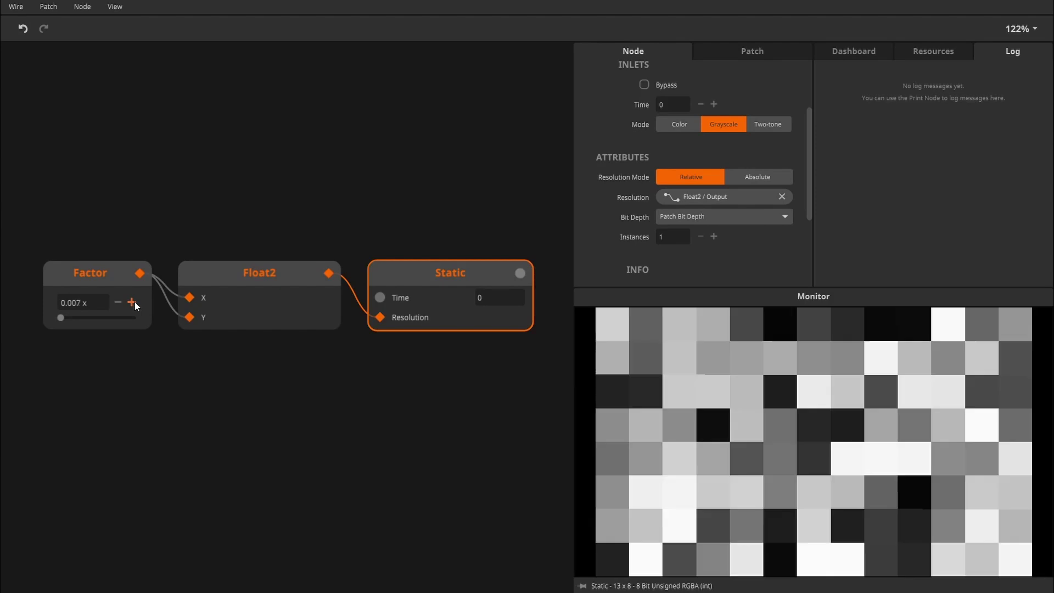
pyautogui.click(132, 302)
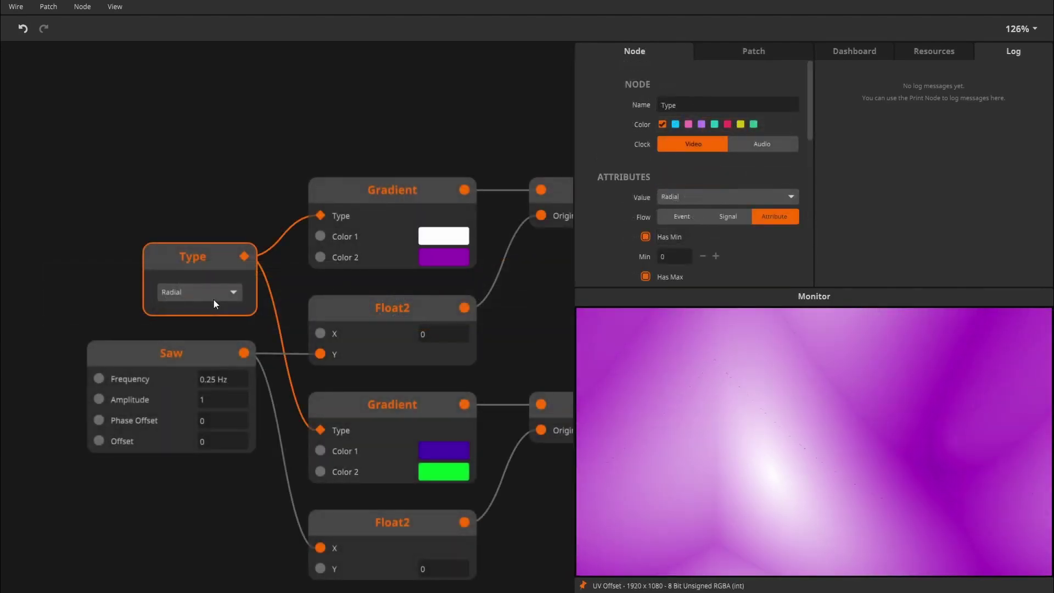
# Step: Switch the gradient Type to Vertical
pyautogui.click(229, 296)
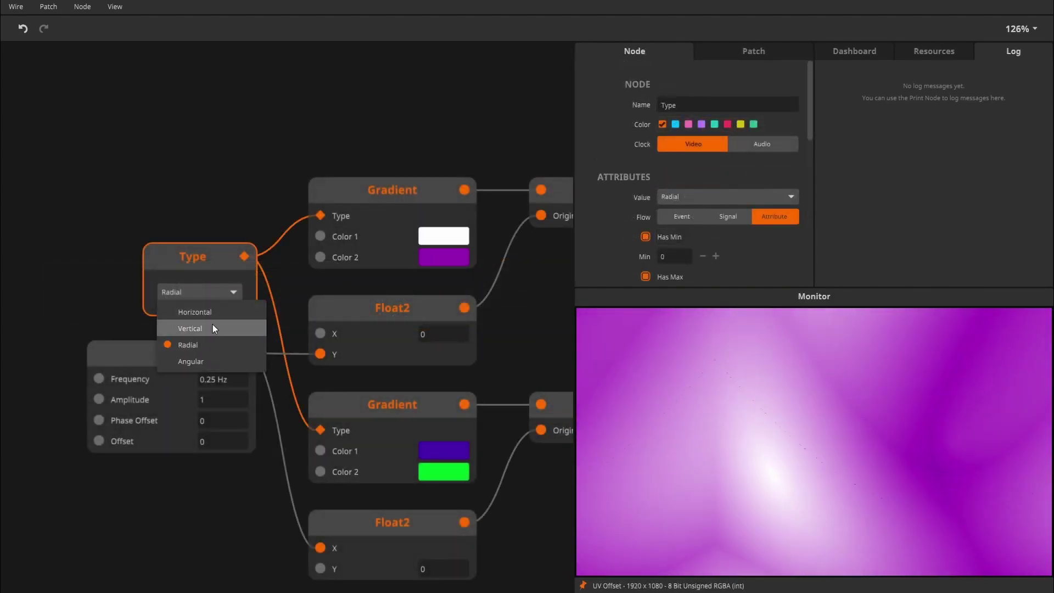
pyautogui.click(212, 325)
pyautogui.click(226, 294)
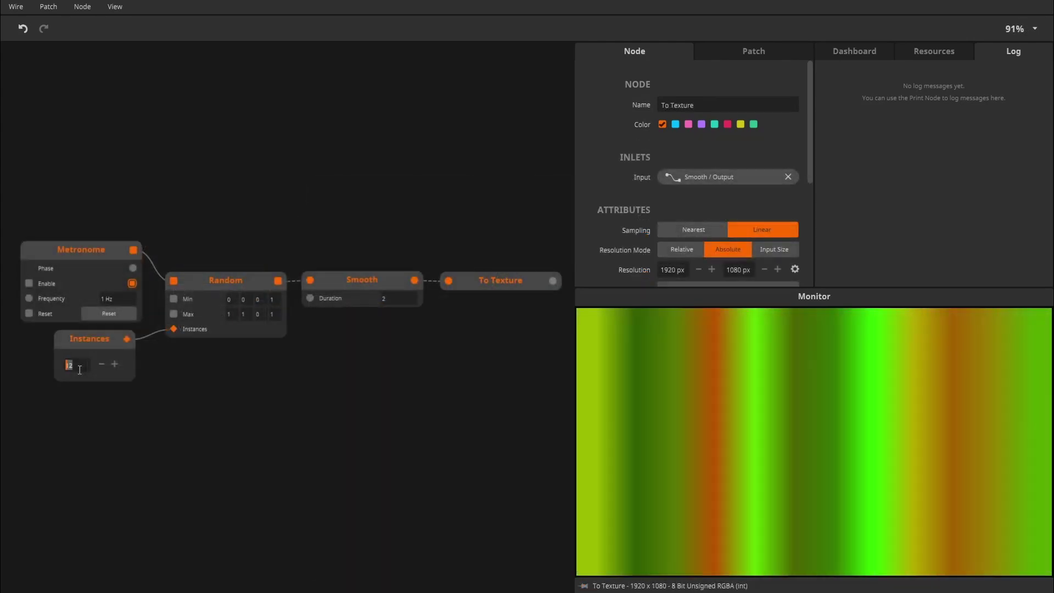
# Step: Set Instances to 200
pyautogui.doubleClick(78, 369)
pyautogui.write('200')
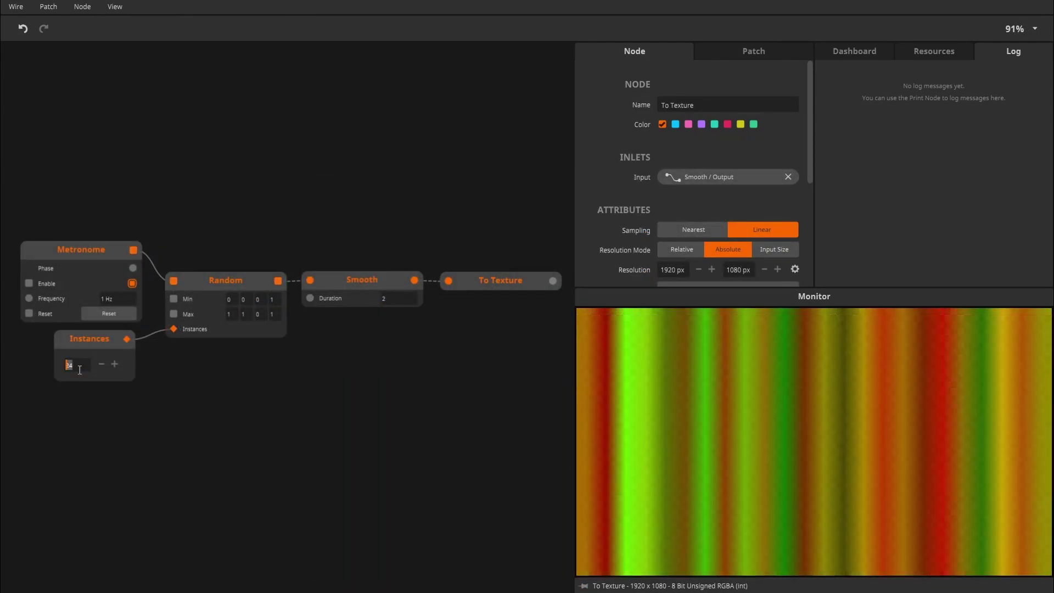
pyautogui.press('Return')
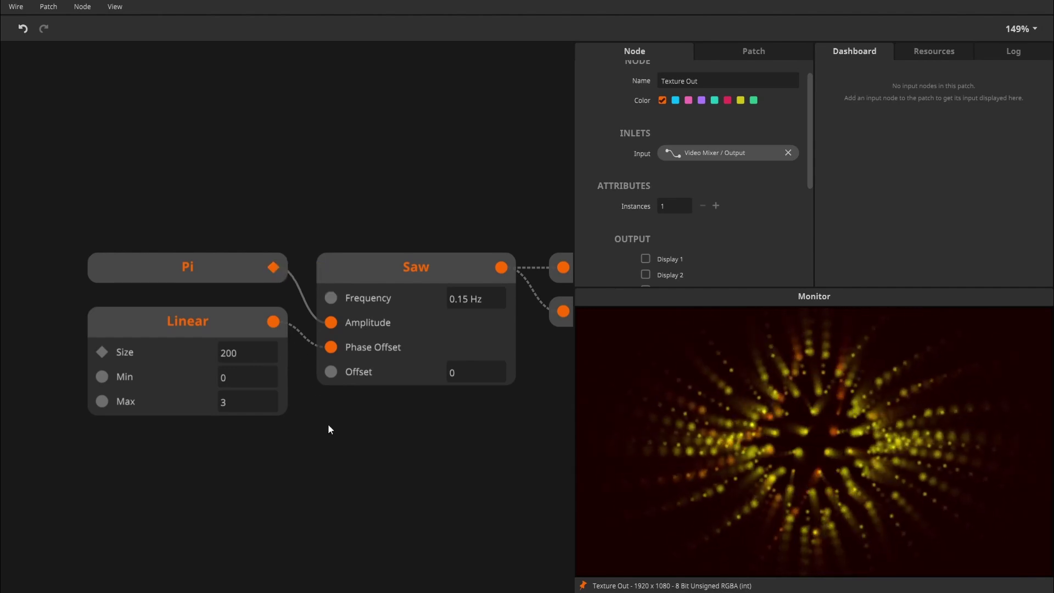
# Step: Check the Linear node's full outlet value list, then set its flow to Attribute
pyautogui.click(216, 328)
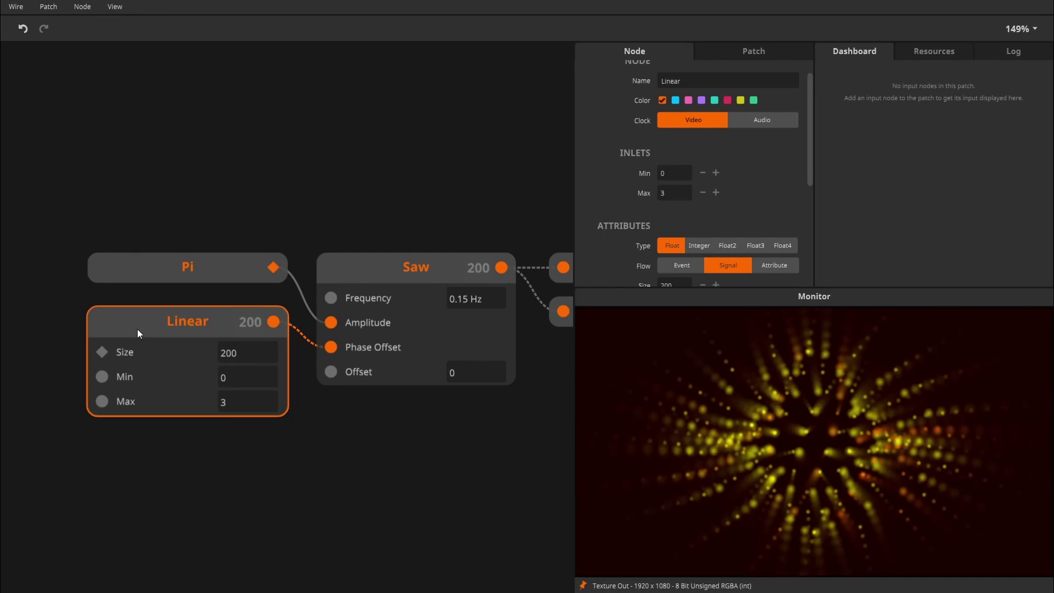
pyautogui.moveTo(277, 325)
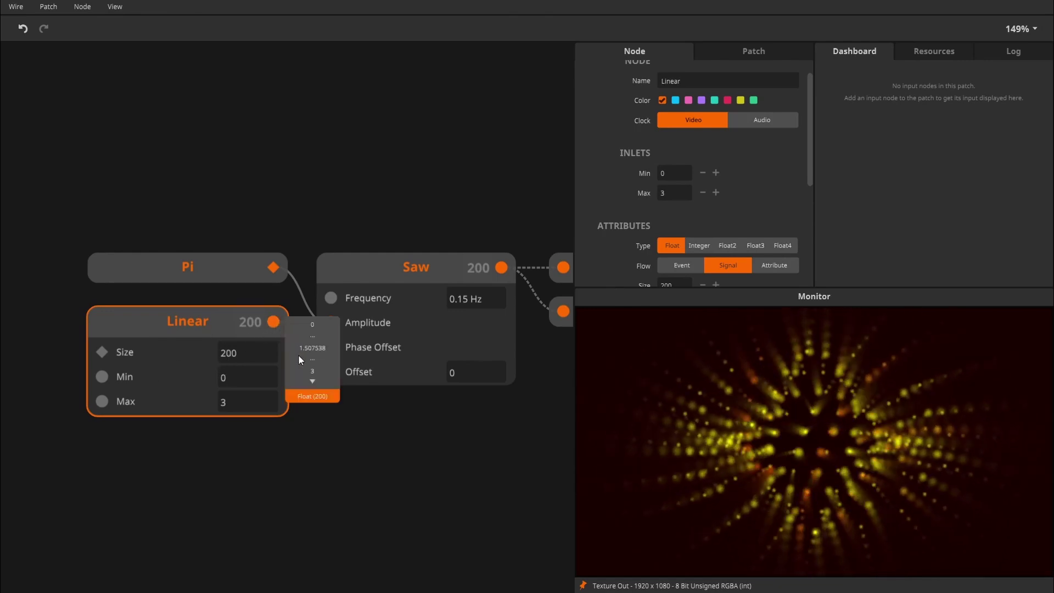
pyautogui.click(312, 382)
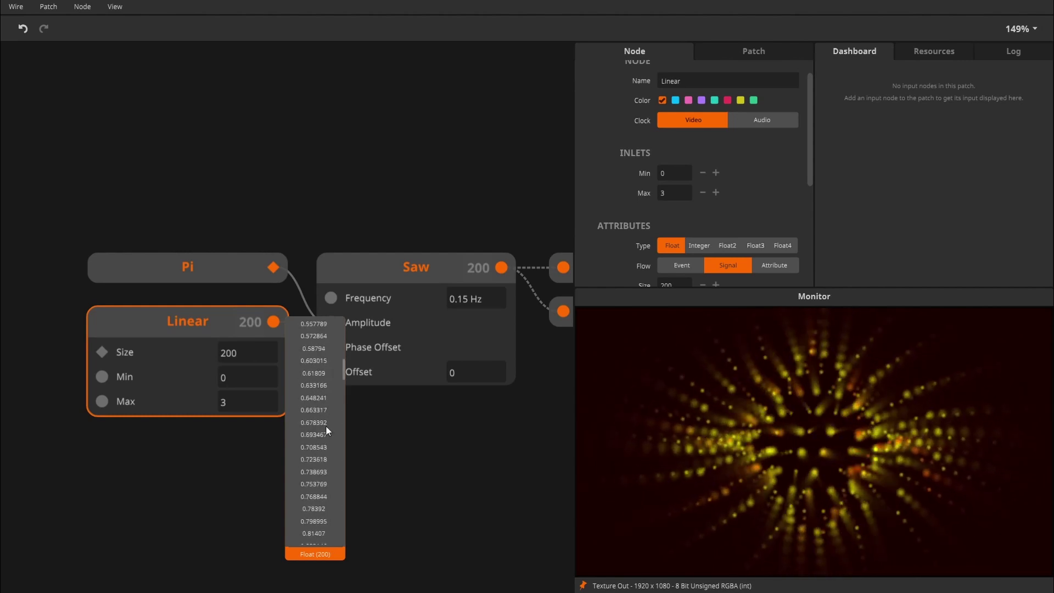
pyautogui.click(776, 266)
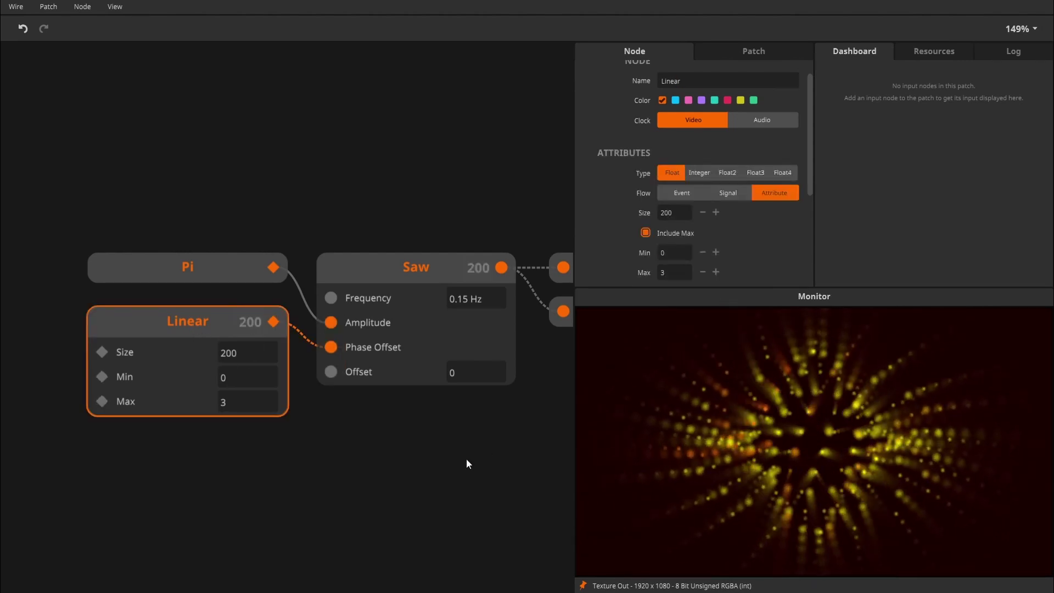
pyautogui.click(442, 473)
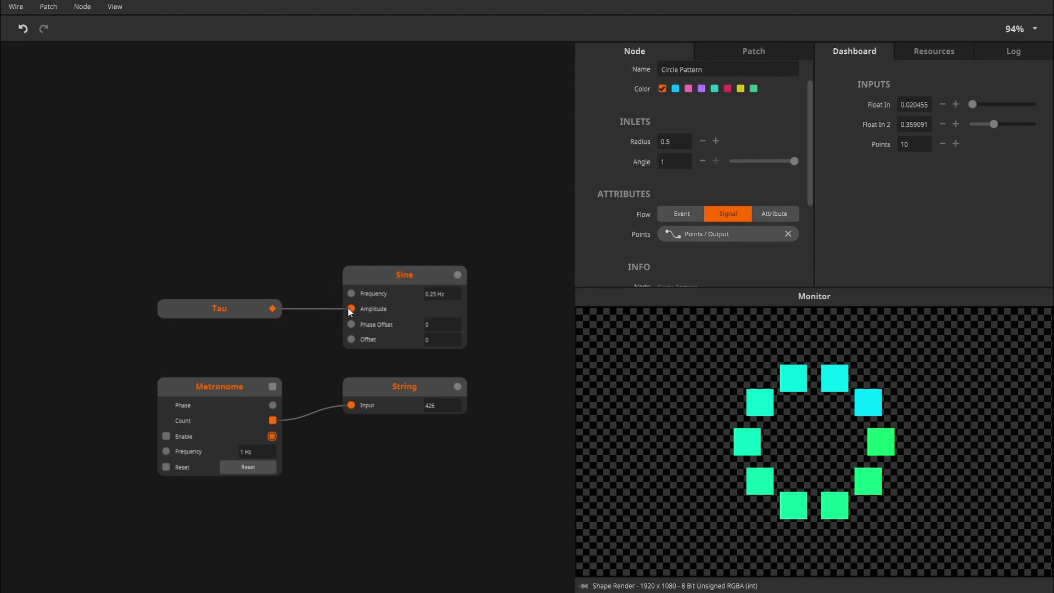
# Step: Inspect Float In and the top On Change node, then lower Float In 2 to about 0.26
pyautogui.moveTo(288, 426)
pyautogui.moveTo(424, 574); pyautogui.dragTo(400, 176)
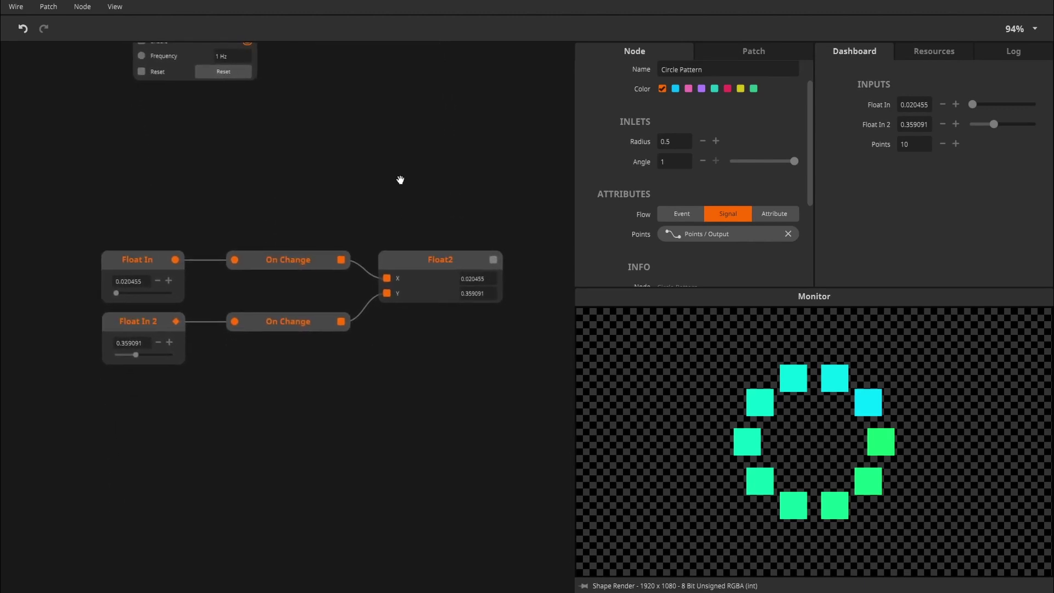
pyautogui.click(166, 264)
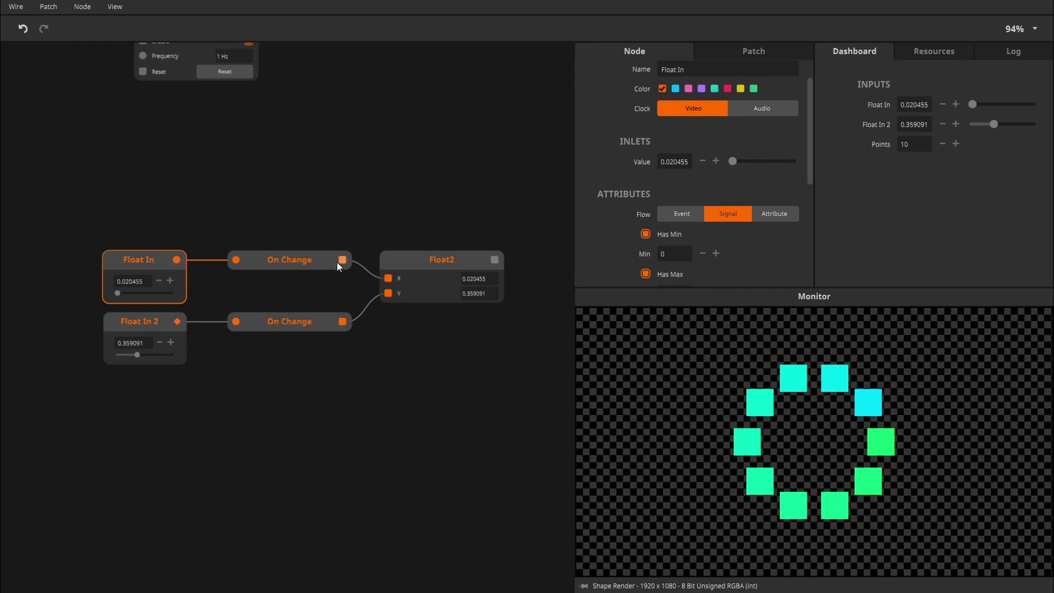
pyautogui.click(304, 266)
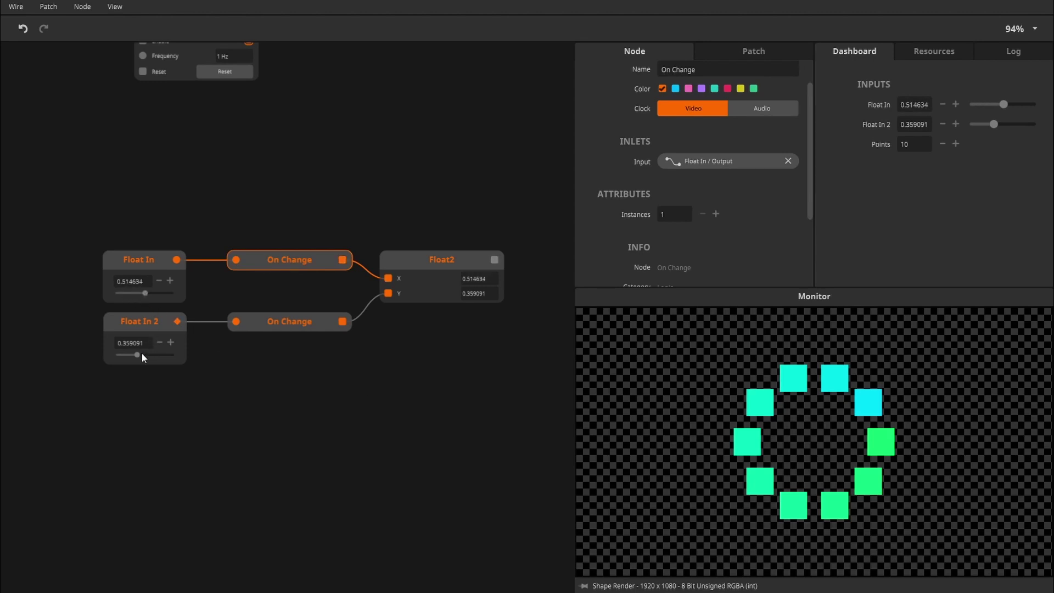
pyautogui.moveTo(140, 353)
pyautogui.mouseDown()
pyautogui.moveTo(156, 356)
pyautogui.moveTo(132, 355)
pyautogui.mouseUp()
pyautogui.scroll(-6, 297, 471)
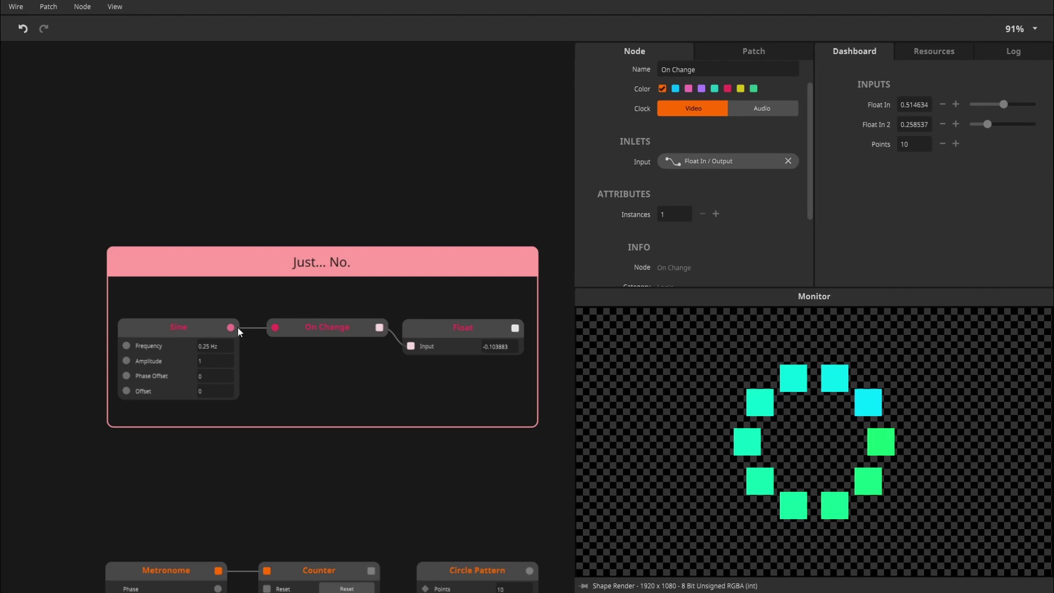
pyautogui.moveTo(383, 330)
pyautogui.scroll(-5, 291, 414)
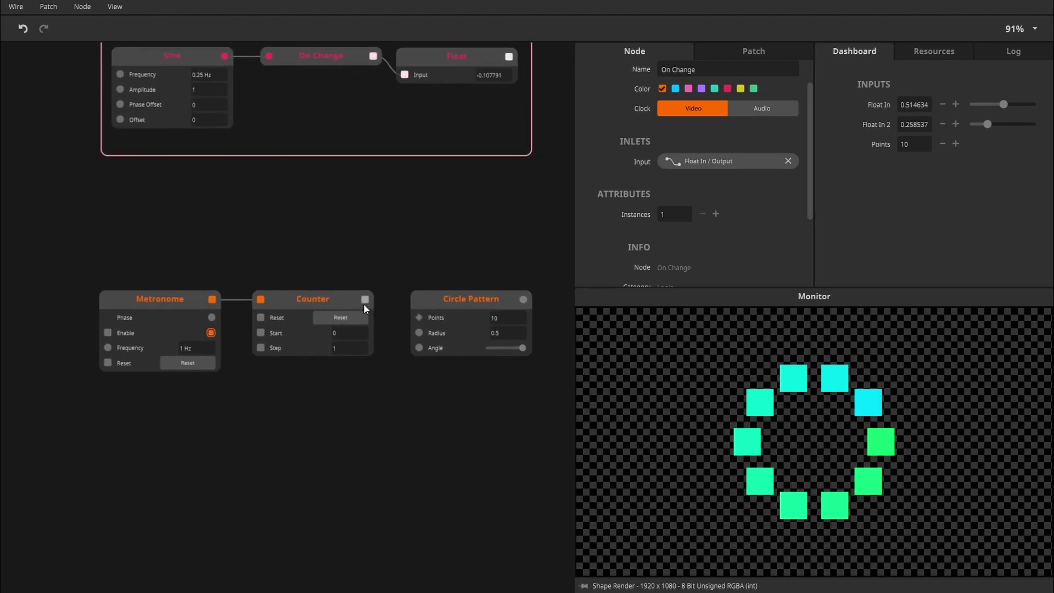
pyautogui.moveTo(365, 301); pyautogui.dragTo(419, 317)
pyautogui.click(433, 180)
# Step: Frame the whole Circle Pattern patch and select the Size node
pyautogui.moveTo(428, 567); pyautogui.dragTo(417, 238)
pyautogui.scroll(-2, 433, 225)
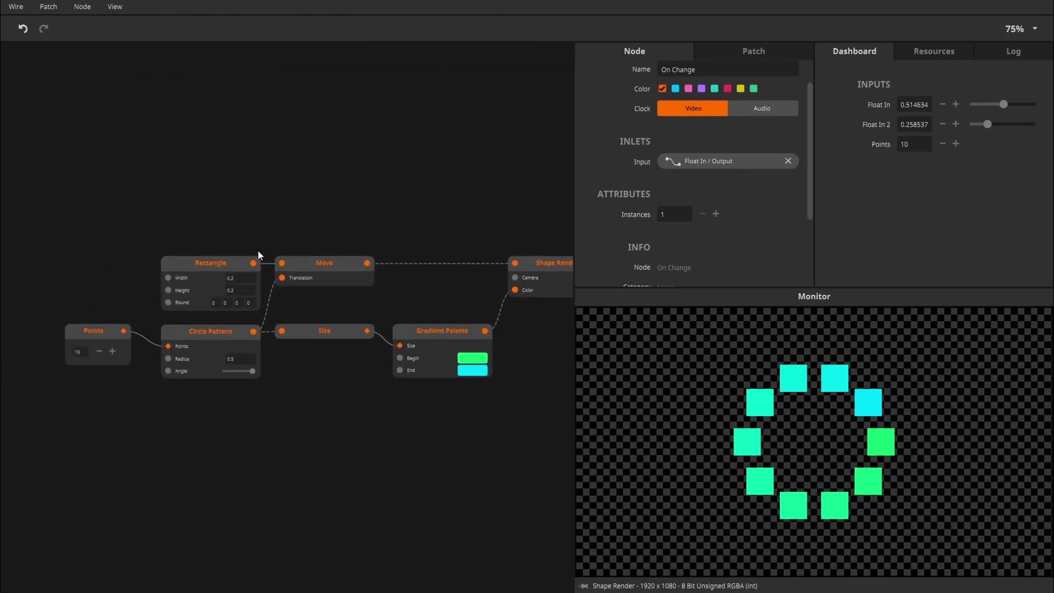
pyautogui.moveTo(258, 251); pyautogui.dragTo(306, 235)
pyautogui.click(384, 321)
pyautogui.scroll(2, 343, 332)
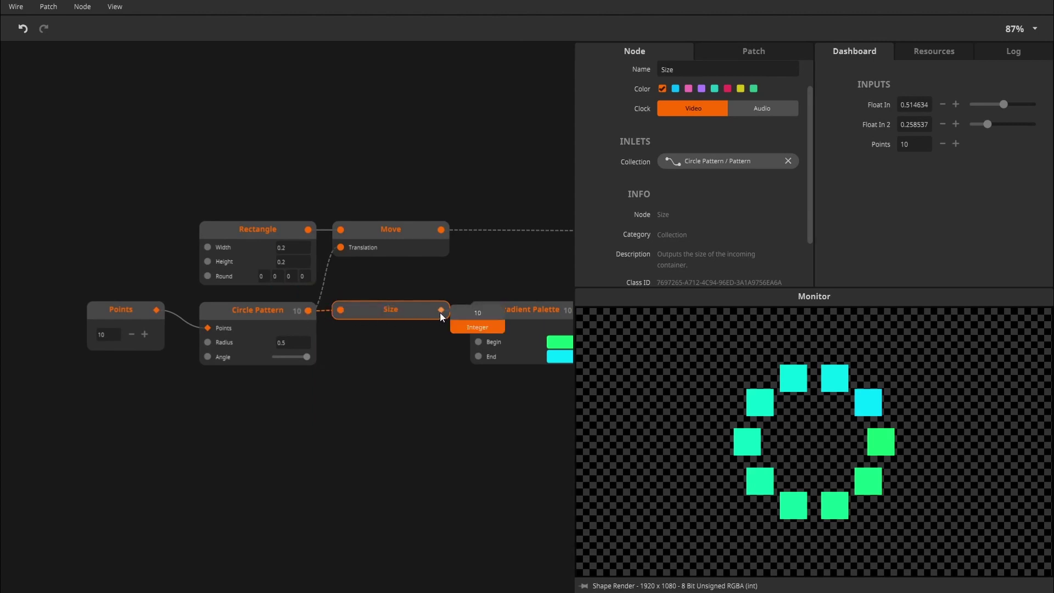
# Step: Vary the Points count, dropping toward 5 squares and back up to 12
pyautogui.click(145, 334)
pyautogui.click(145, 334)
pyautogui.click(145, 334)
pyautogui.click(145, 335)
pyautogui.click(145, 335)
pyautogui.click(145, 334)
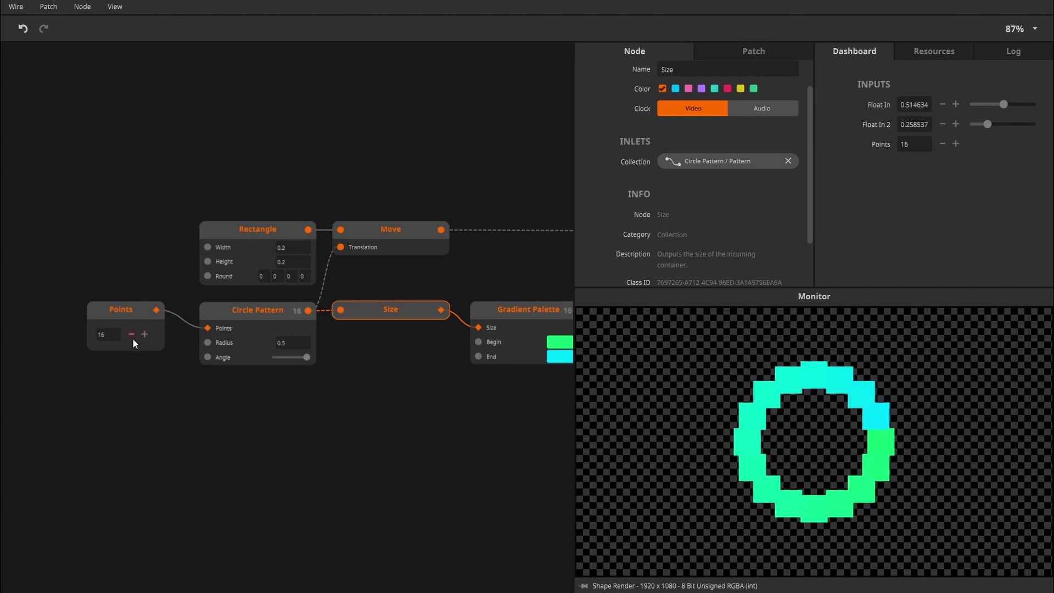
pyautogui.click(131, 335)
pyautogui.click(131, 334)
pyautogui.click(131, 334)
pyautogui.click(131, 334)
pyautogui.click(132, 335)
pyautogui.click(132, 334)
pyautogui.click(131, 334)
pyautogui.click(131, 334)
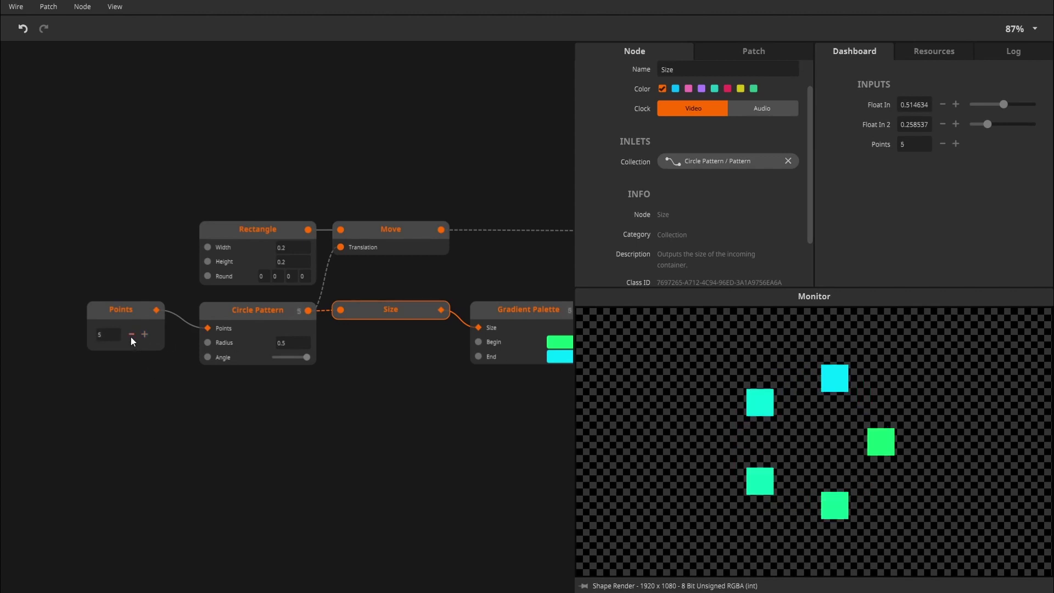
pyautogui.click(131, 335)
pyautogui.click(145, 335)
pyautogui.click(145, 334)
pyautogui.click(145, 334)
pyautogui.click(145, 335)
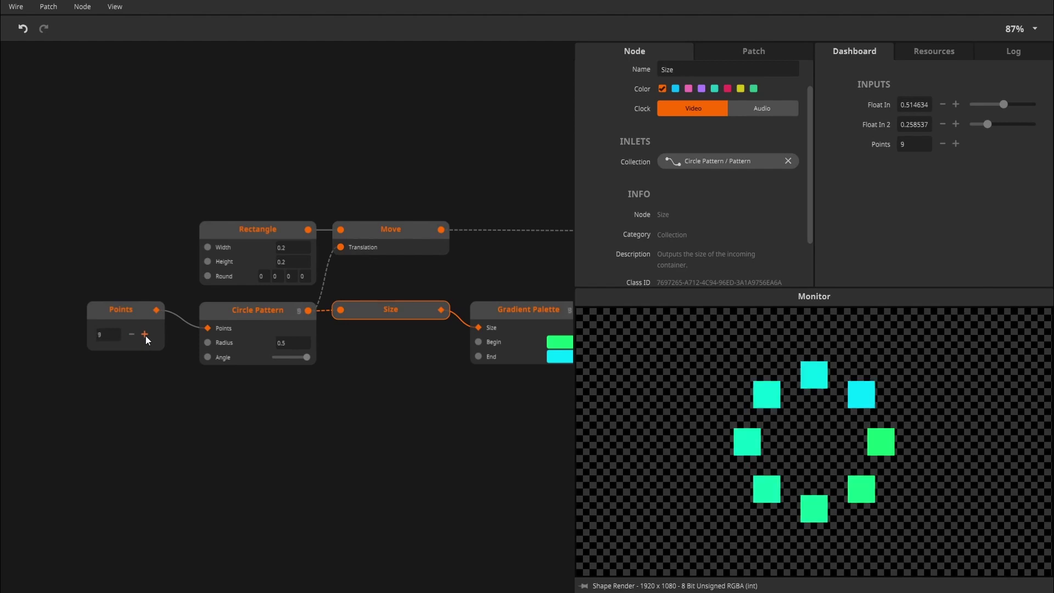
pyautogui.click(145, 335)
pyautogui.click(145, 334)
pyautogui.click(145, 334)
pyautogui.click(144, 334)
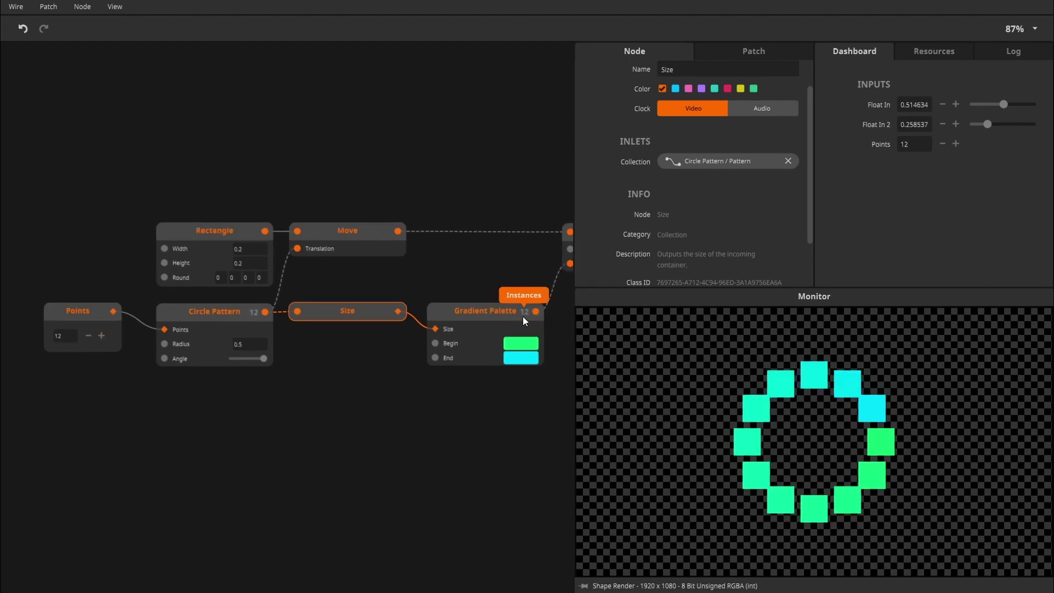
# Step: Raise Points to 18 for a dense ring of coloured squares
pyautogui.click(101, 337)
pyautogui.click(102, 336)
pyautogui.click(101, 337)
pyautogui.click(101, 336)
pyautogui.click(102, 336)
pyautogui.click(102, 336)
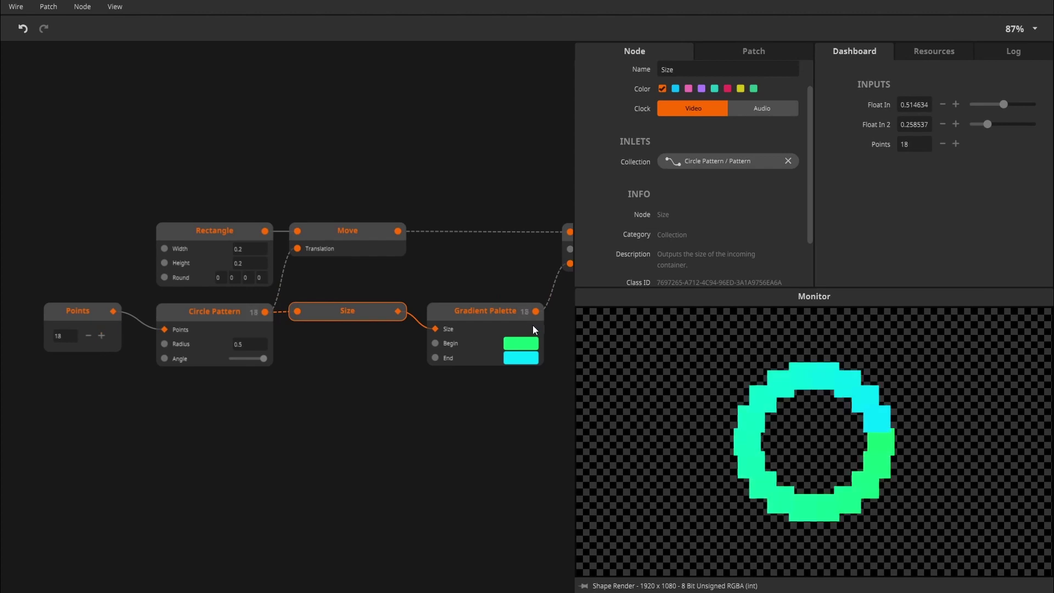